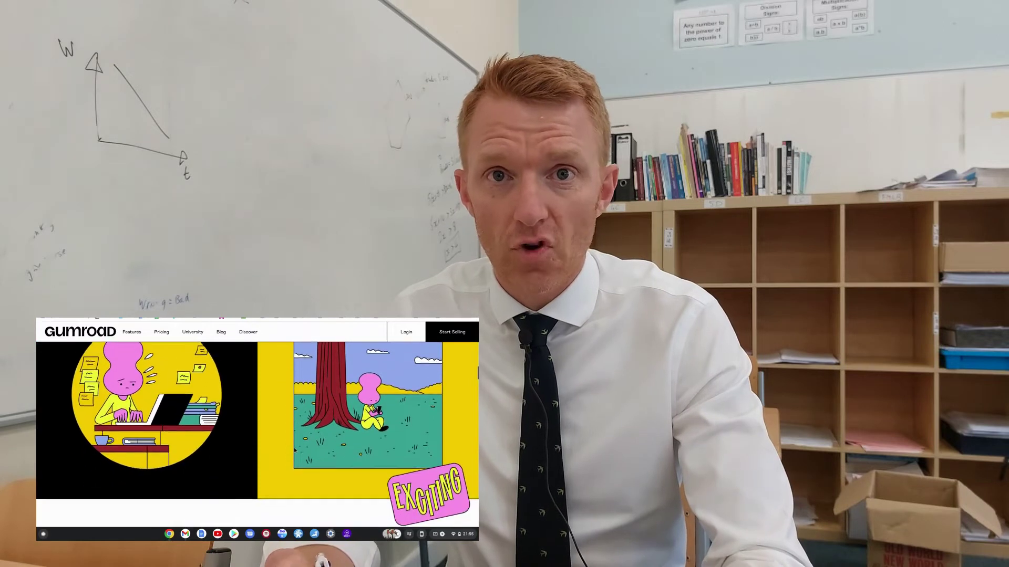
Look through Gumroad's home page, covering what can be sold, the seller testimonials, the fee table and the university section.
{"action": "scroll", "coordinate": [295, 451], "scroll_direction": "down", "scroll_amount": 3}
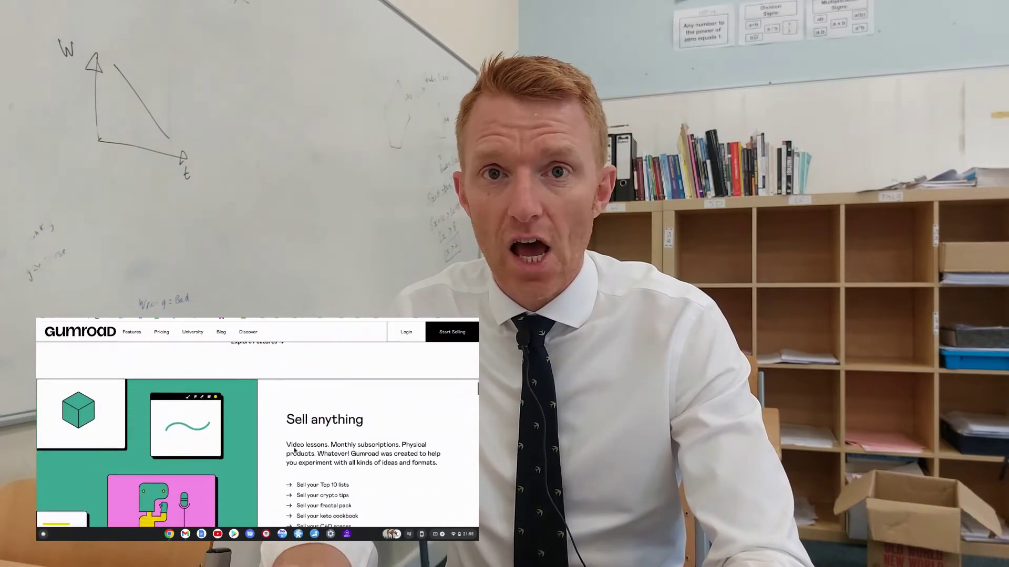
{"action": "scroll", "coordinate": [295, 450], "scroll_direction": "down", "scroll_amount": 2}
{"action": "scroll", "coordinate": [295, 451], "scroll_direction": "down", "scroll_amount": 4}
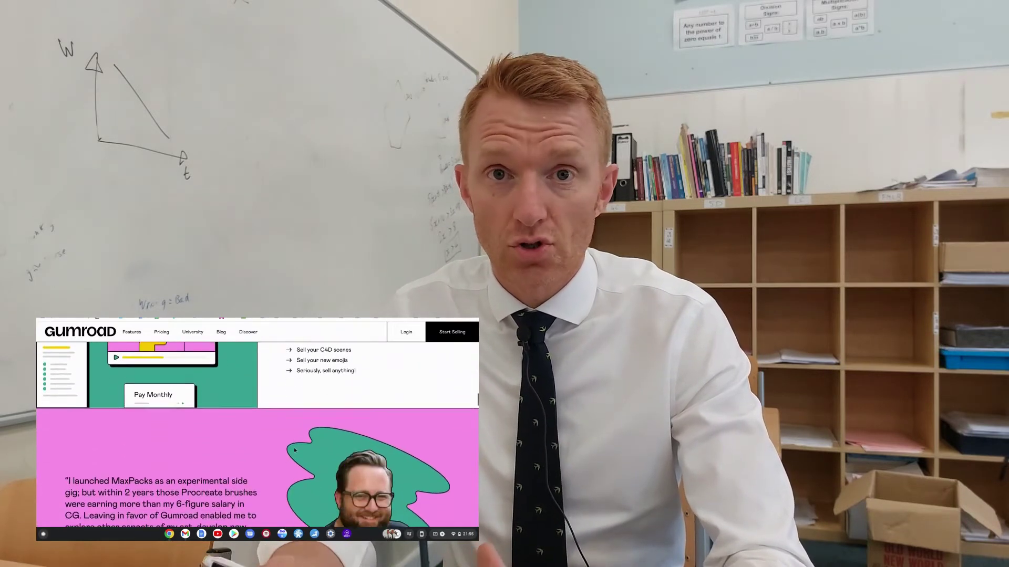
{"action": "scroll", "coordinate": [295, 450], "scroll_direction": "down", "scroll_amount": 6}
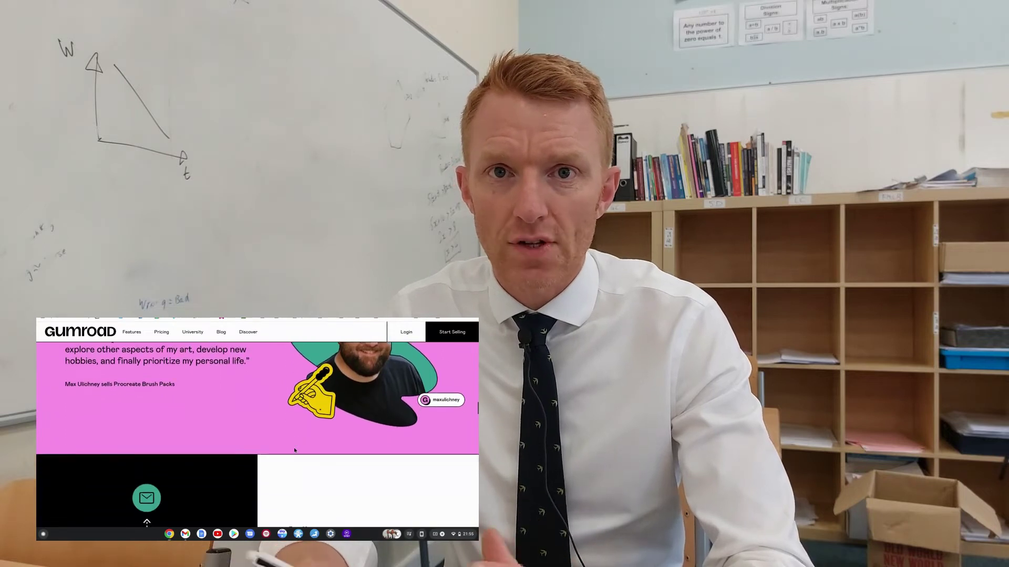
{"action": "scroll", "coordinate": [295, 450], "scroll_direction": "down", "scroll_amount": 5}
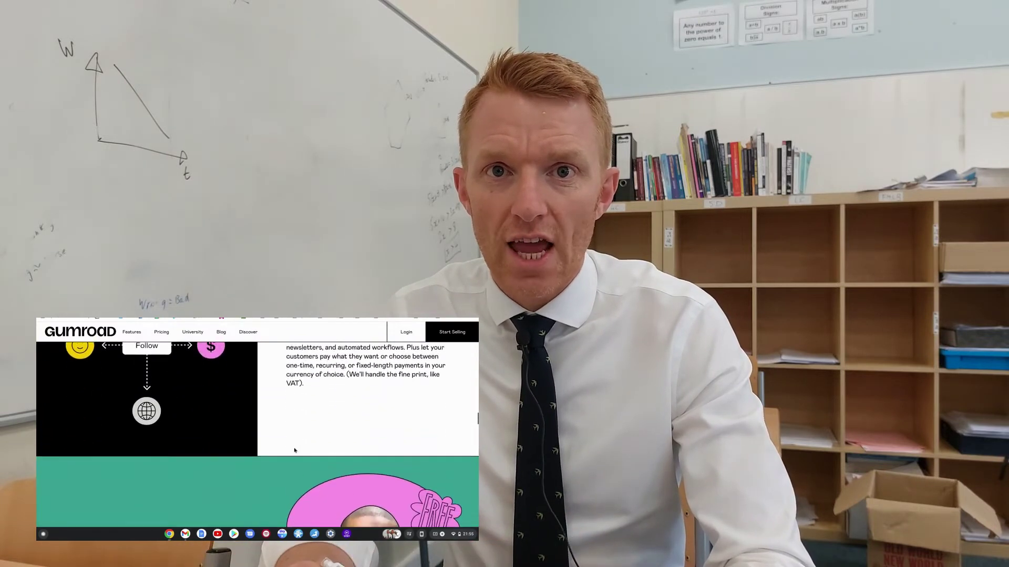
{"action": "scroll", "coordinate": [295, 450], "scroll_direction": "down", "scroll_amount": 5}
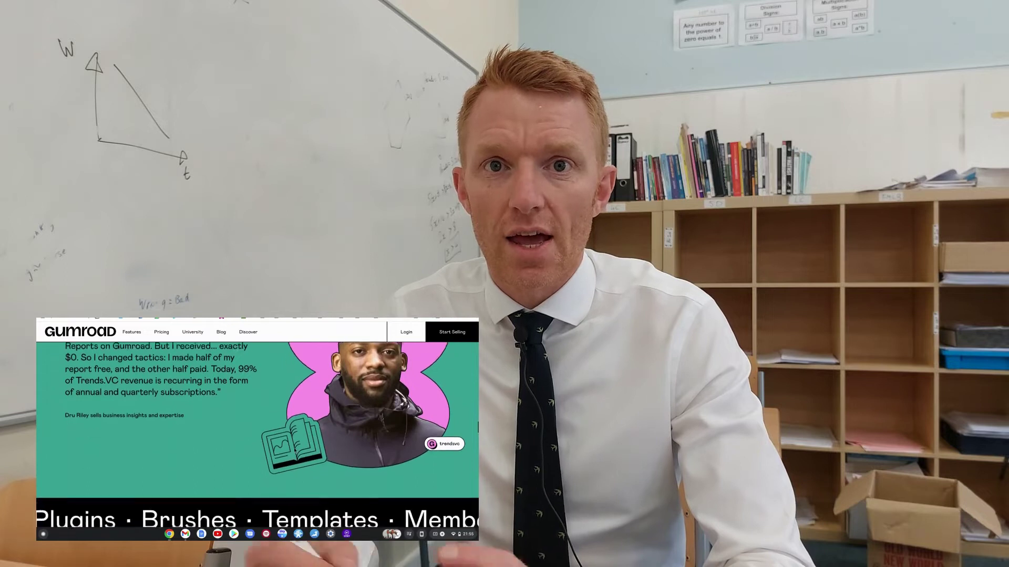
{"action": "scroll", "coordinate": [295, 450], "scroll_direction": "down", "scroll_amount": 5}
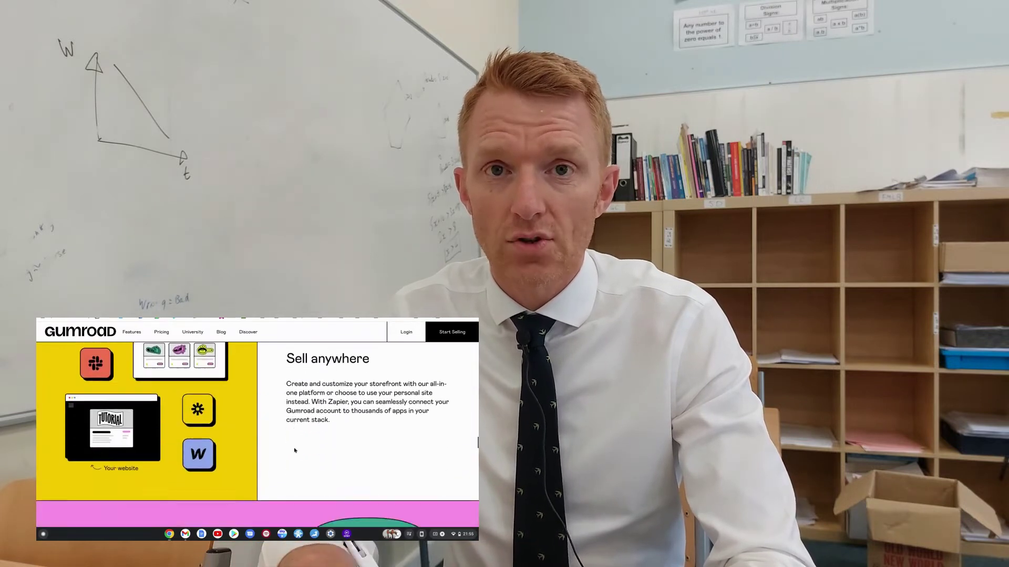
{"action": "scroll", "coordinate": [295, 450], "scroll_direction": "down", "scroll_amount": 6}
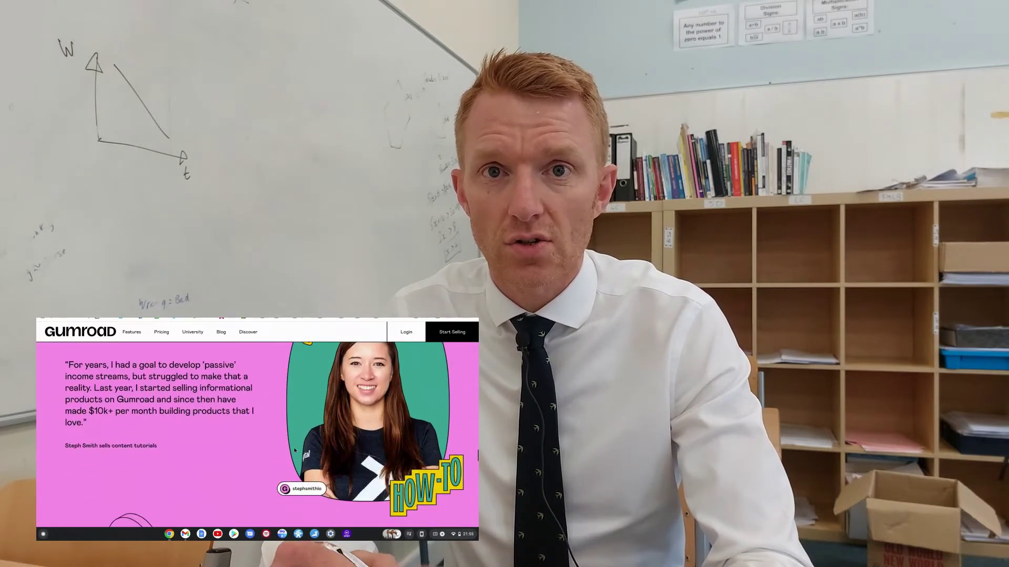
{"action": "scroll", "coordinate": [294, 449], "scroll_direction": "down", "scroll_amount": 6}
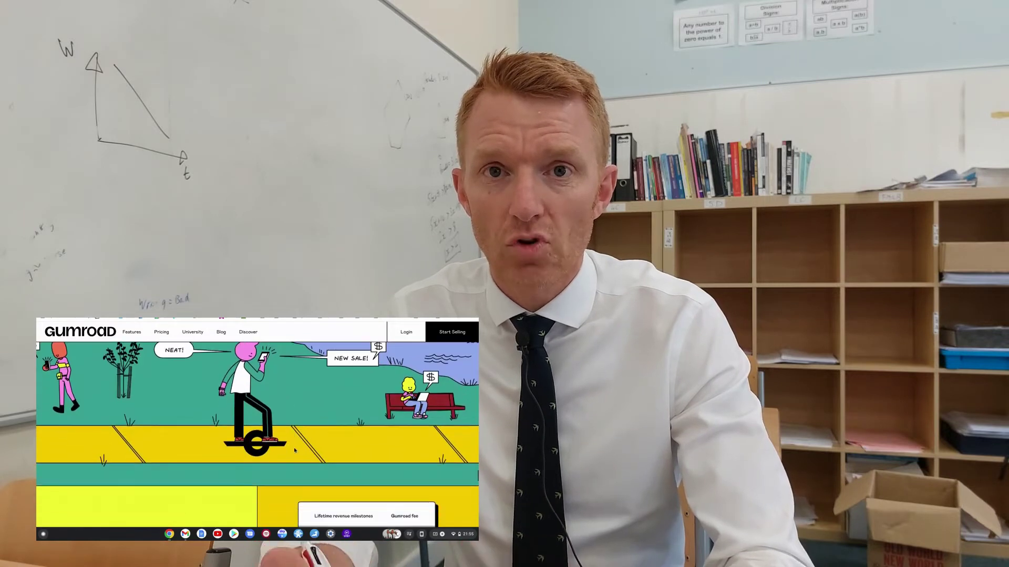
{"action": "scroll", "coordinate": [295, 451], "scroll_direction": "down", "scroll_amount": 4}
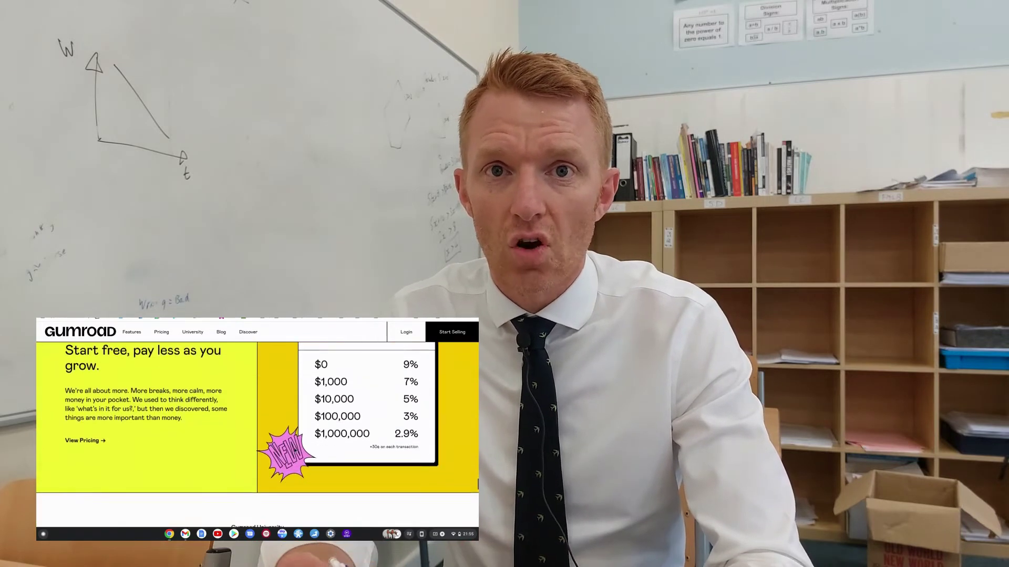
{"action": "scroll", "coordinate": [294, 450], "scroll_direction": "down", "scroll_amount": 5}
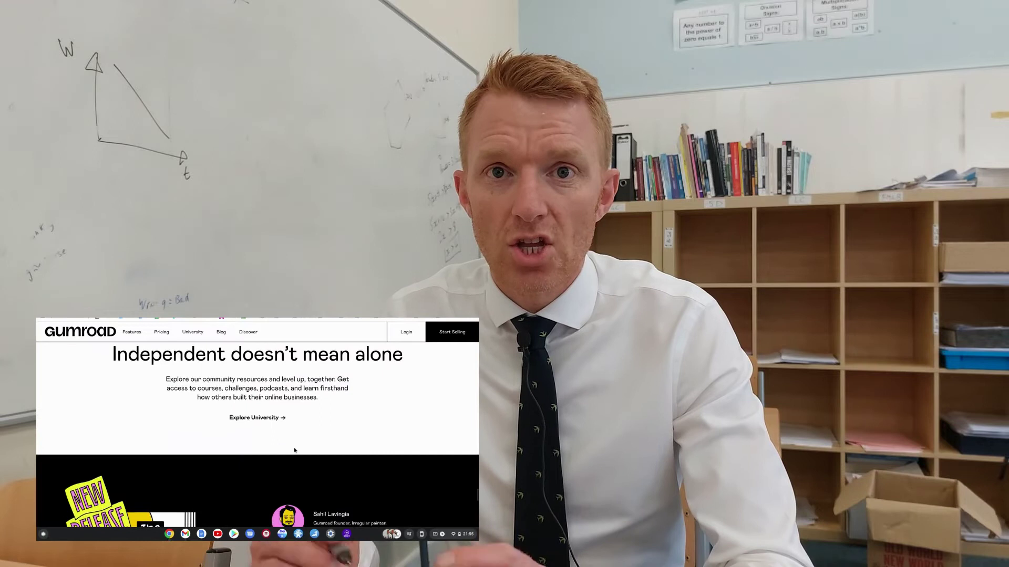
{"action": "scroll", "coordinate": [294, 451], "scroll_direction": "down", "scroll_amount": 5}
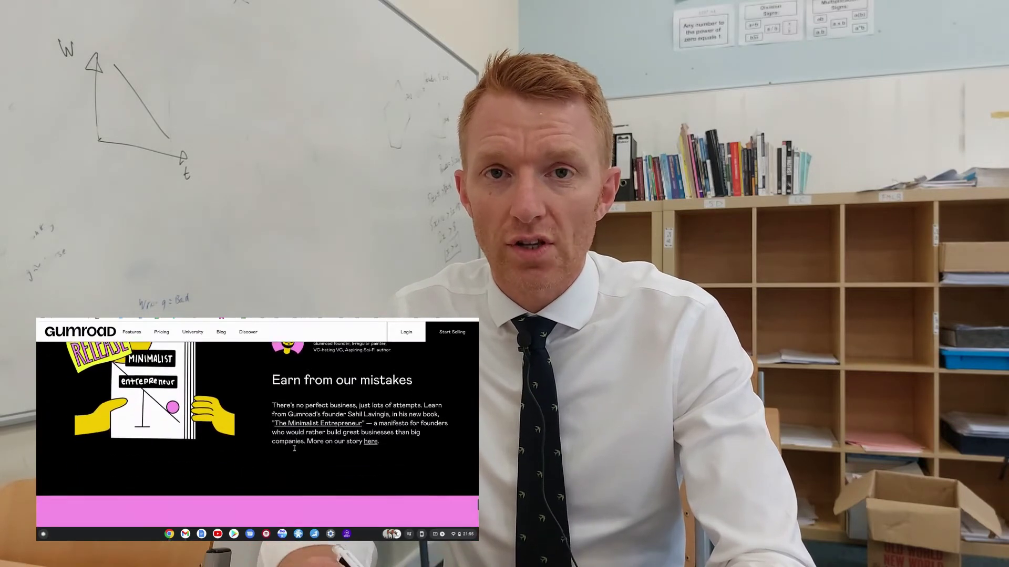
{"action": "scroll", "coordinate": [295, 448], "scroll_direction": "down", "scroll_amount": 3}
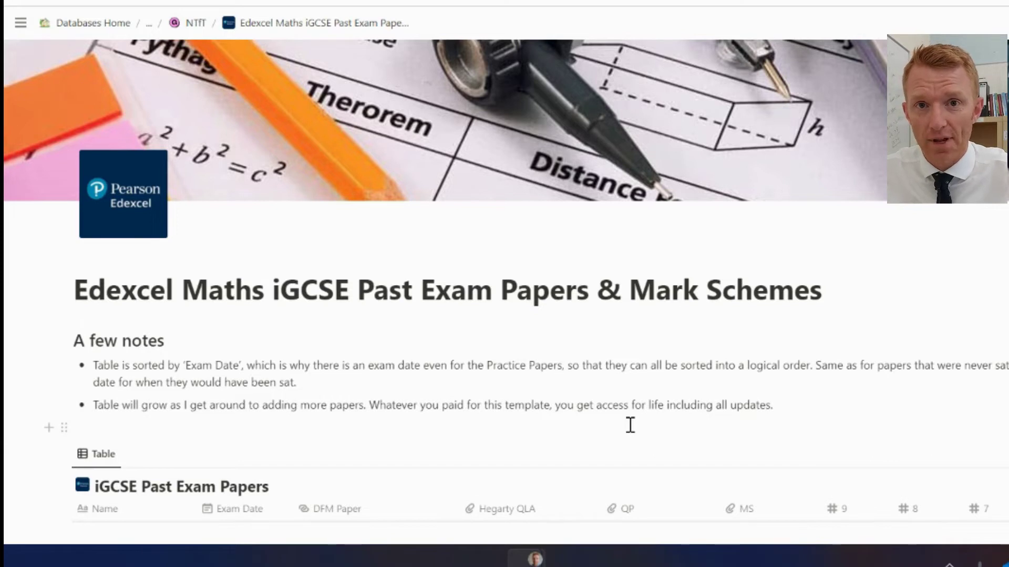
Switch to the Edexcel Maths iGCSE Past Exam Papers & Mark Schemes page in Notion and show it in full screen.
{"action": "scroll", "coordinate": [630, 425], "scroll_direction": "down", "scroll_amount": 1}
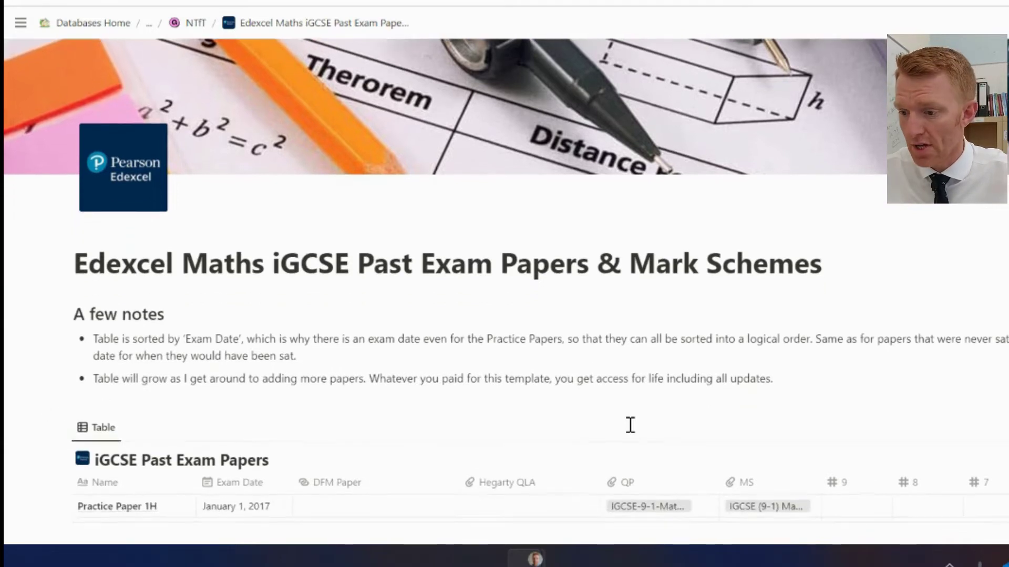
{"action": "key", "text": "alt"}
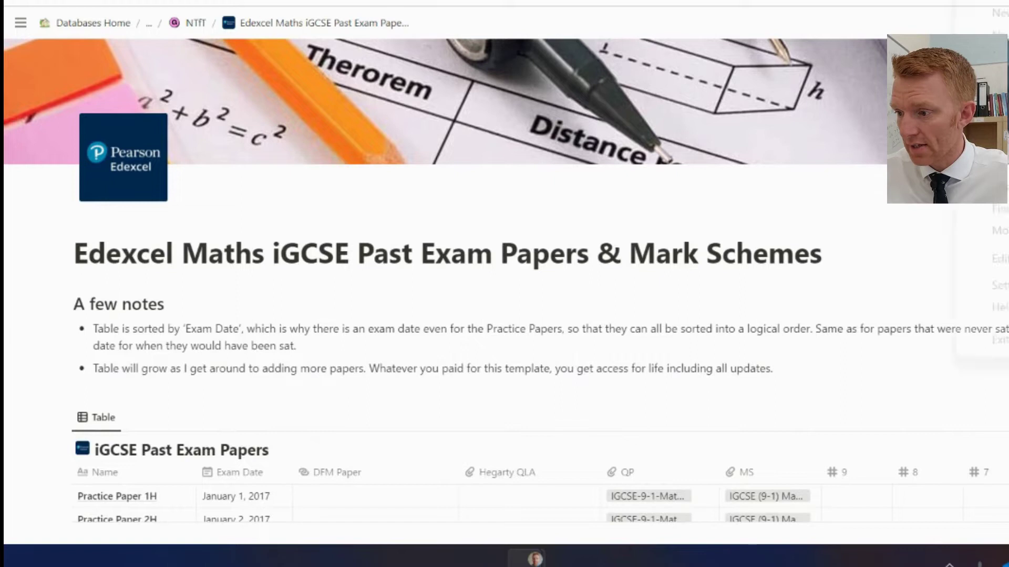
{"action": "key", "text": "F11"}
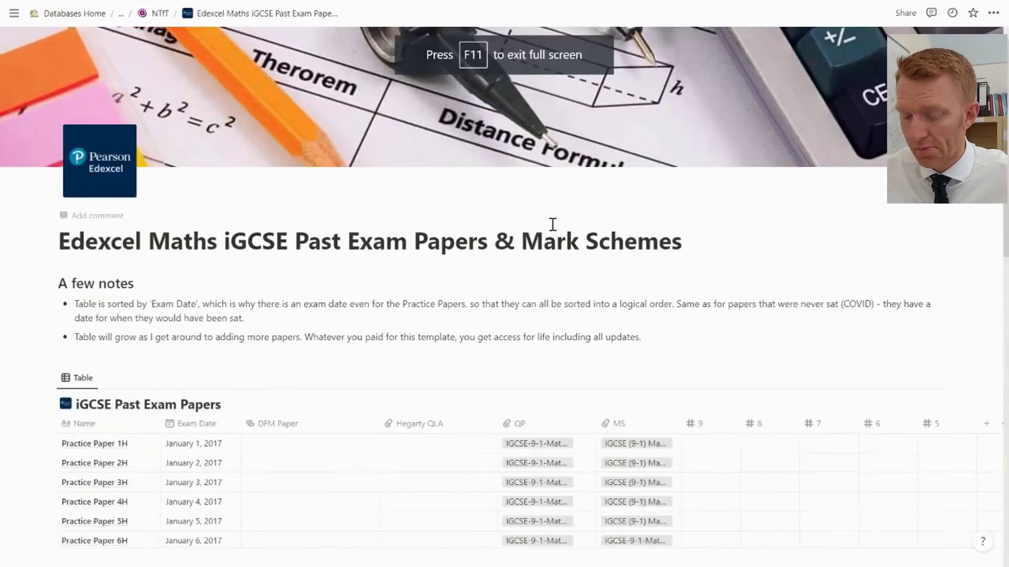
{"action": "mouse_move", "coordinate": [559, 9]}
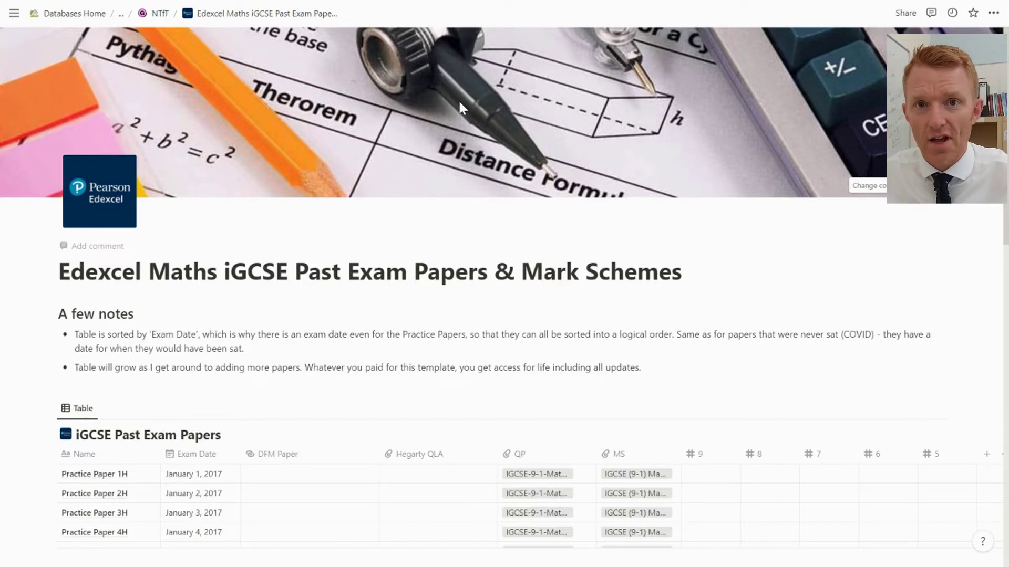
Try adding a bullet after the last note and open the block options of the "A few notes" heading.
{"action": "scroll", "coordinate": [458, 99], "scroll_direction": "down", "scroll_amount": 1}
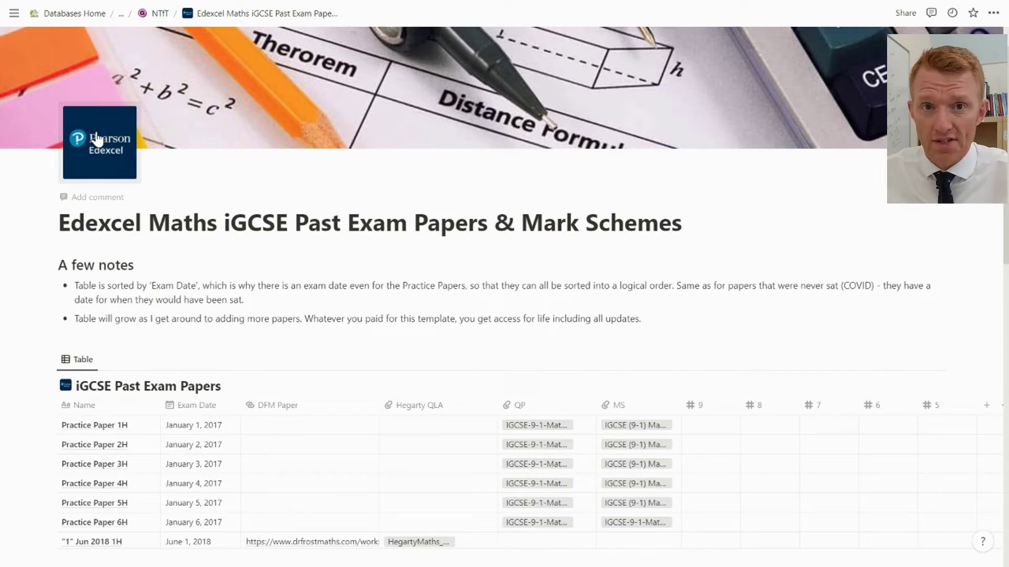
{"action": "scroll", "coordinate": [98, 138], "scroll_direction": "down", "scroll_amount": 1}
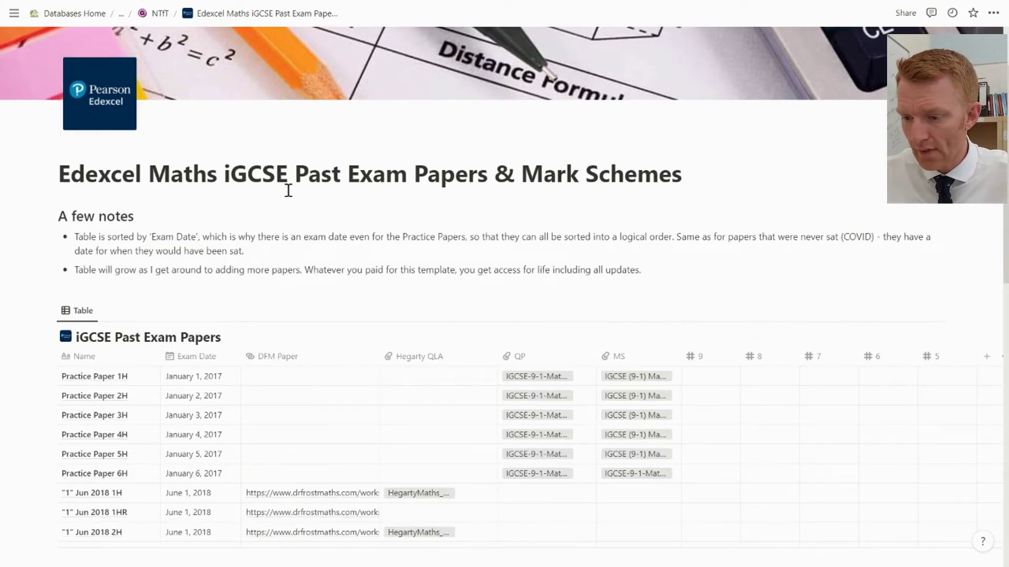
{"action": "scroll", "coordinate": [288, 190], "scroll_direction": "down", "scroll_amount": 1}
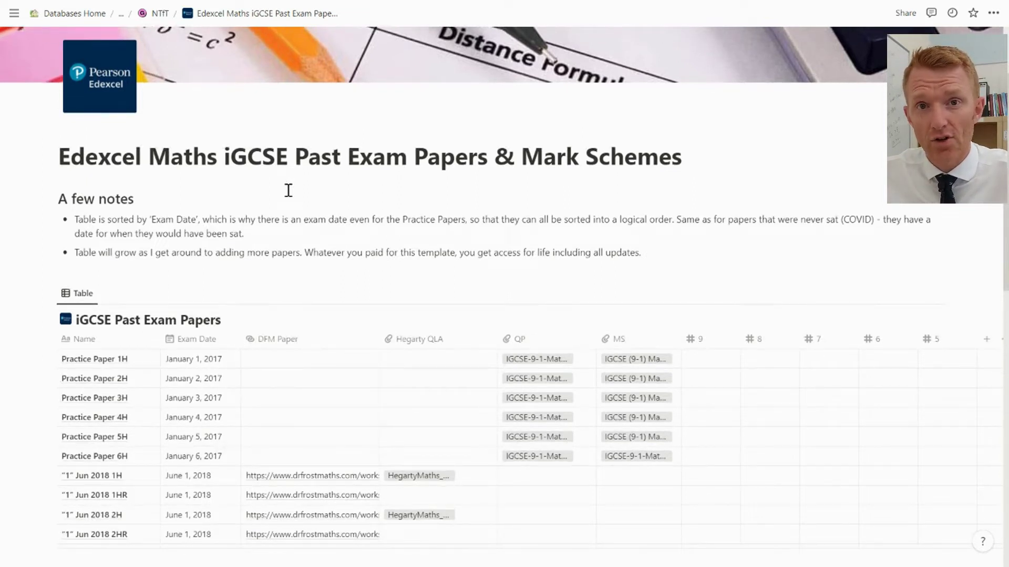
{"action": "scroll", "coordinate": [288, 191], "scroll_direction": "down", "scroll_amount": 3}
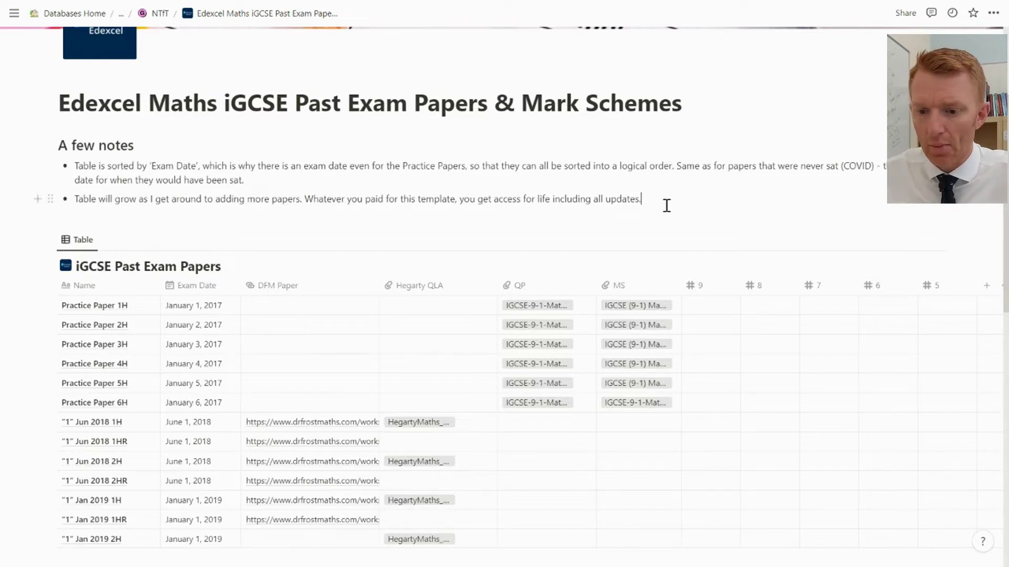
{"action": "key", "text": "Return"}
{"action": "key", "text": "BackSpace"}
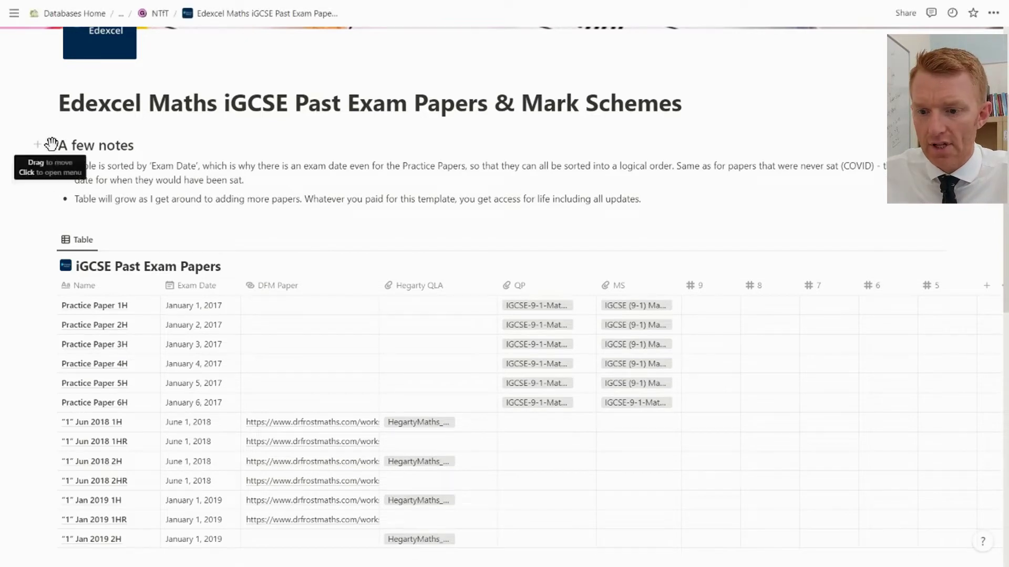
{"action": "left_click", "coordinate": [51, 144]}
{"action": "key", "text": "Escape"}
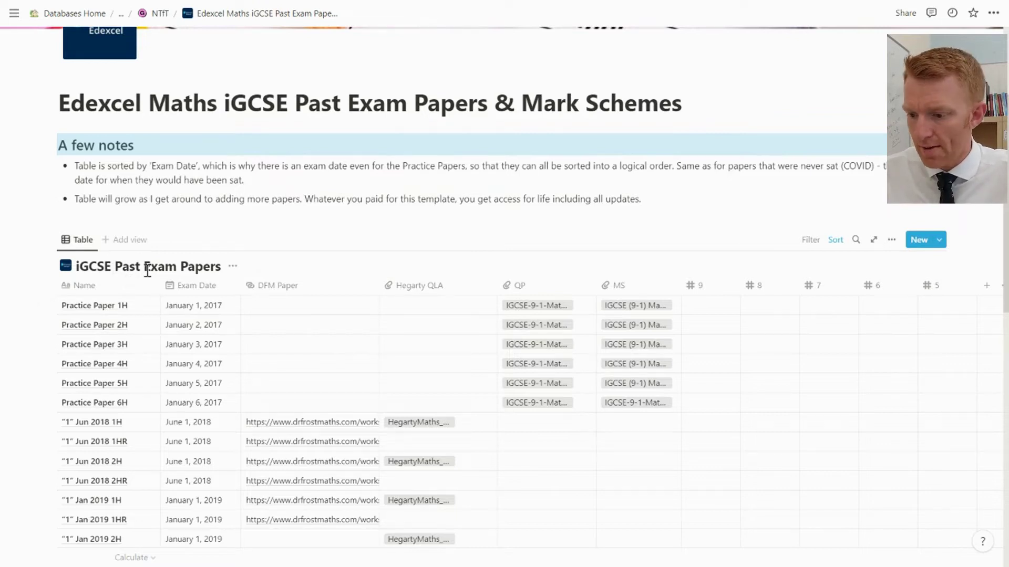
Examine the names and exam dates of the practice papers and the 2018 to 2020 papers in the iGCSE Past Exam Papers table.
{"action": "scroll", "coordinate": [242, 377], "scroll_direction": "down", "scroll_amount": 2}
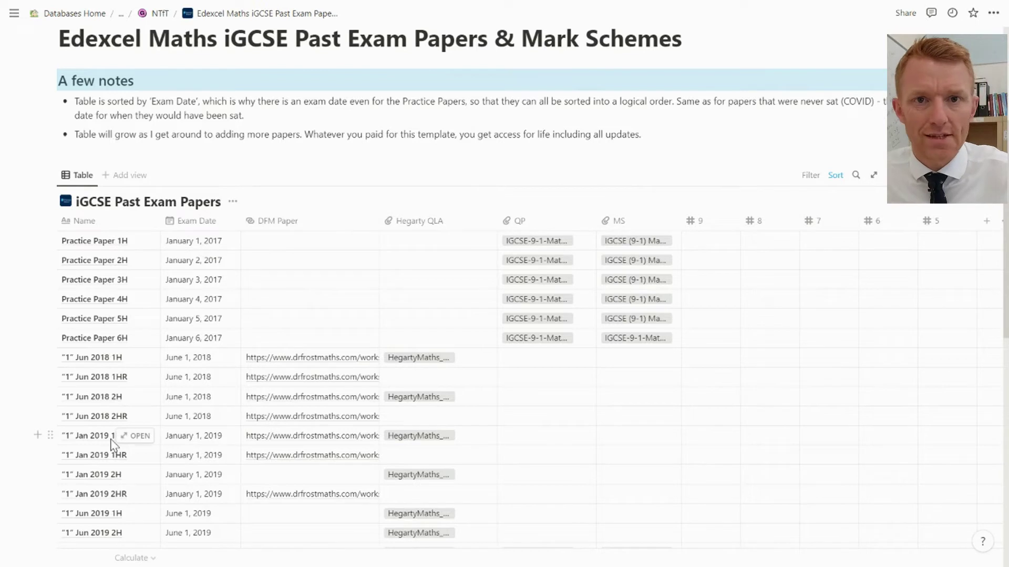
{"action": "scroll", "coordinate": [112, 443], "scroll_direction": "down", "scroll_amount": 1}
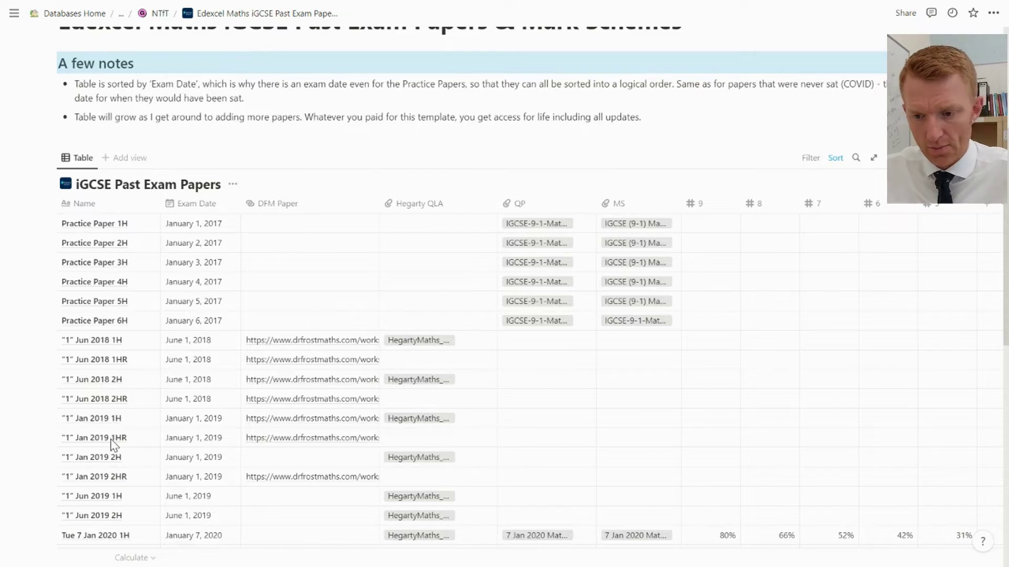
{"action": "scroll", "coordinate": [112, 444], "scroll_direction": "down", "scroll_amount": 3}
{"action": "scroll", "coordinate": [109, 448], "scroll_direction": "up", "scroll_amount": 5}
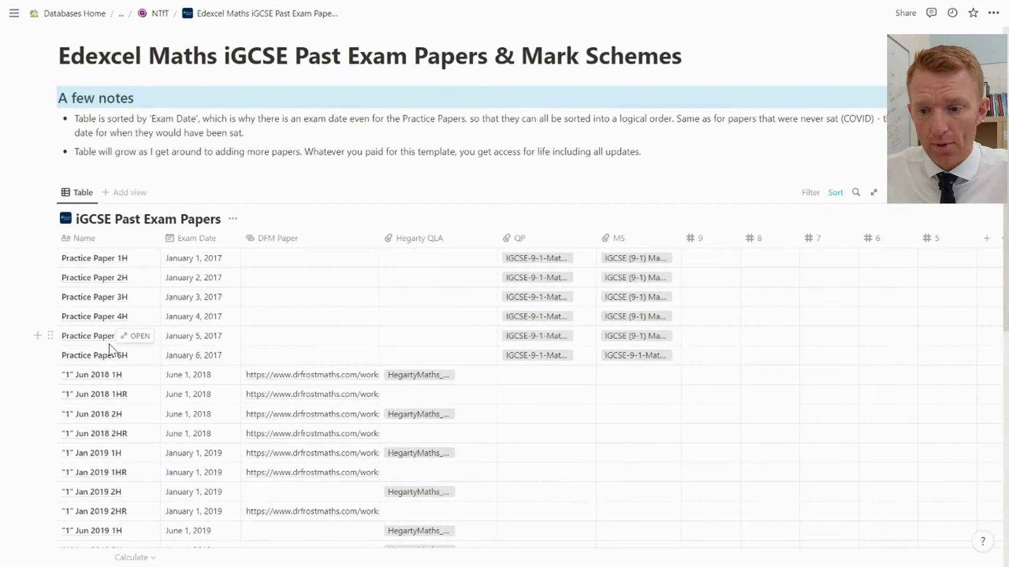
{"action": "scroll", "coordinate": [111, 349], "scroll_direction": "down", "scroll_amount": 8}
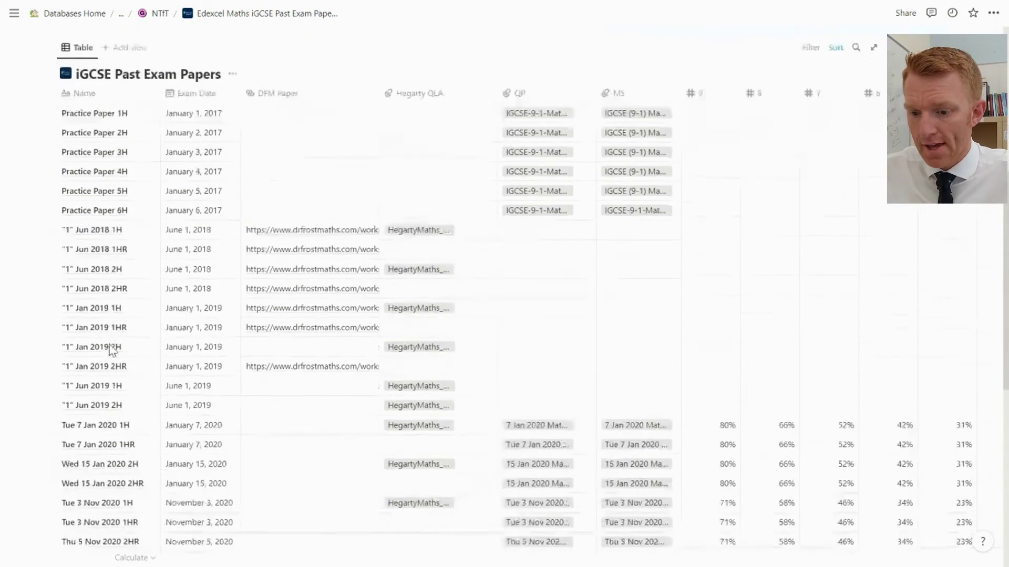
{"action": "scroll", "coordinate": [110, 349], "scroll_direction": "up", "scroll_amount": 8}
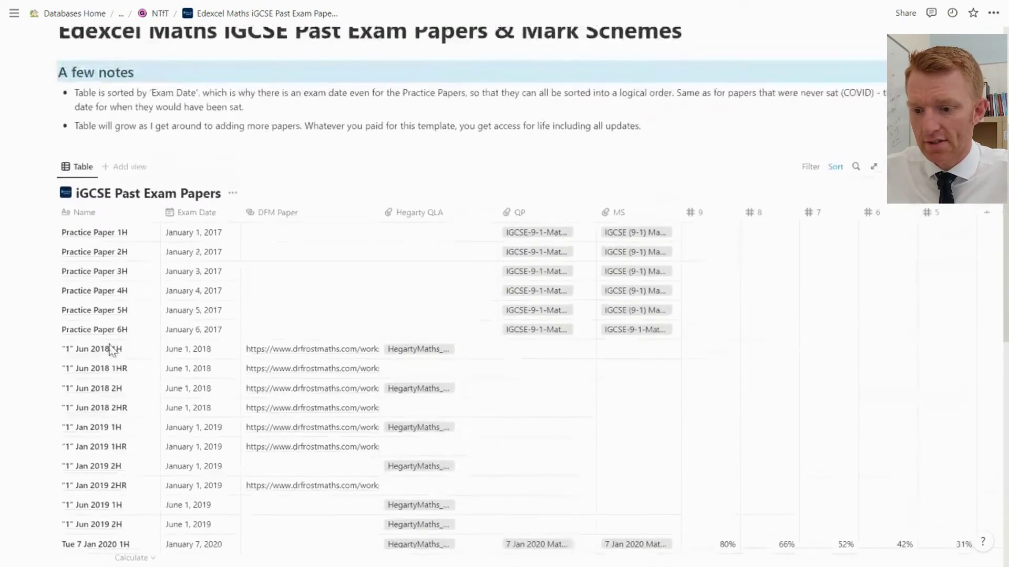
{"action": "scroll", "coordinate": [218, 339], "scroll_direction": "down", "scroll_amount": 3}
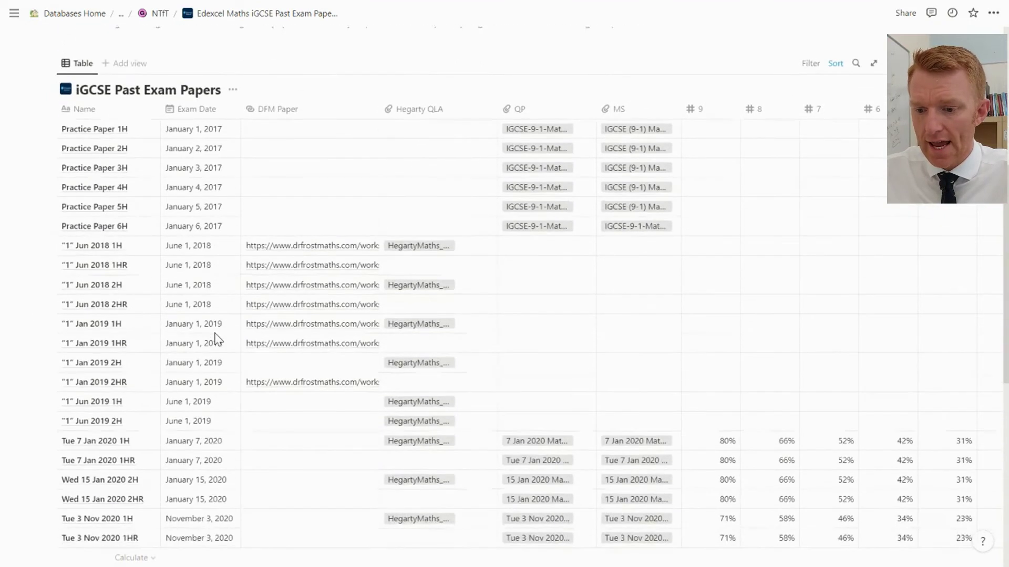
{"action": "scroll", "coordinate": [218, 339], "scroll_direction": "up", "scroll_amount": 1}
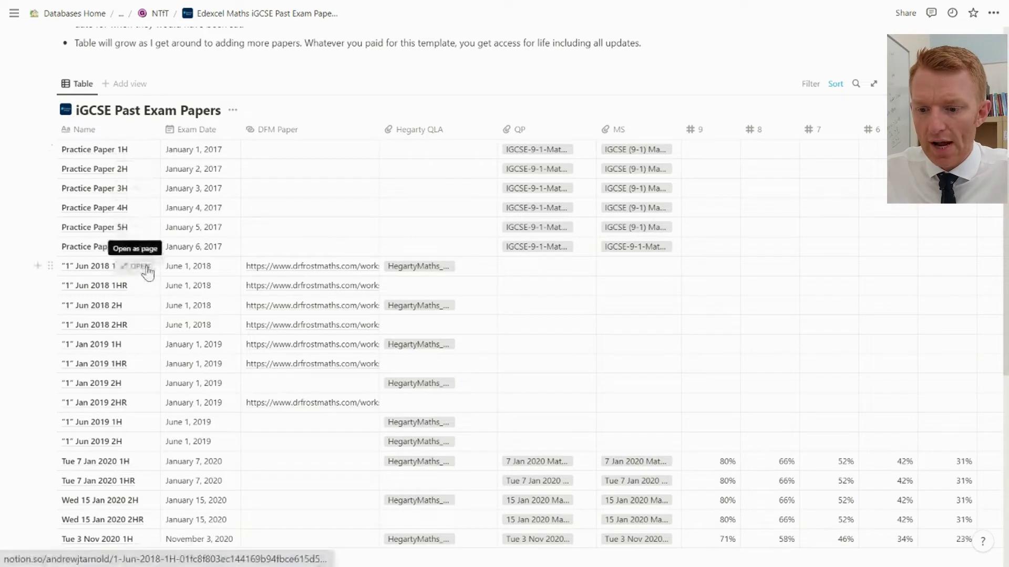
{"action": "scroll", "coordinate": [149, 271], "scroll_direction": "down", "scroll_amount": 1}
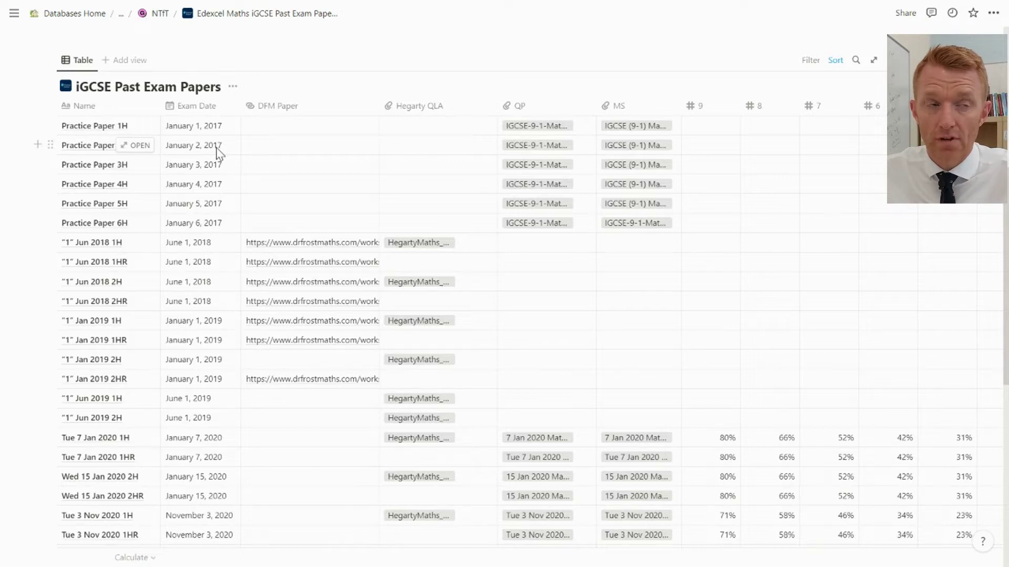
{"action": "scroll", "coordinate": [218, 153], "scroll_direction": "down", "scroll_amount": 1}
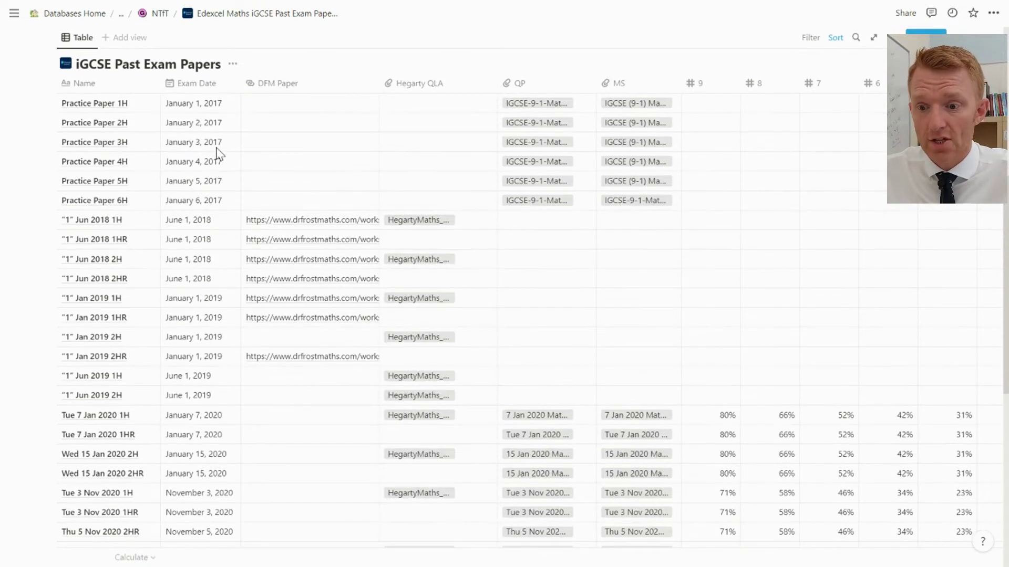
Look through the whole past papers table down to the BLANK and SAM rows, and return to its column headings.
{"action": "scroll", "coordinate": [219, 153], "scroll_direction": "down", "scroll_amount": 10}
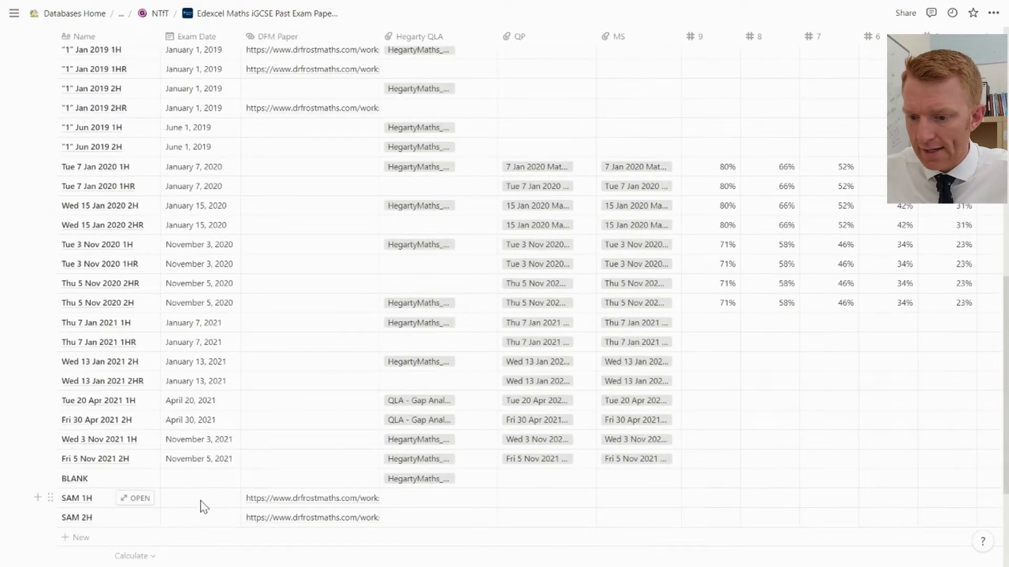
{"action": "scroll", "coordinate": [184, 317], "scroll_direction": "up", "scroll_amount": 5}
{"action": "scroll", "coordinate": [186, 328], "scroll_direction": "down", "scroll_amount": 10}
{"action": "scroll", "coordinate": [194, 368], "scroll_direction": "up", "scroll_amount": 10}
{"action": "scroll", "coordinate": [201, 410], "scroll_direction": "down", "scroll_amount": 8}
{"action": "scroll", "coordinate": [201, 410], "scroll_direction": "down", "scroll_amount": 2}
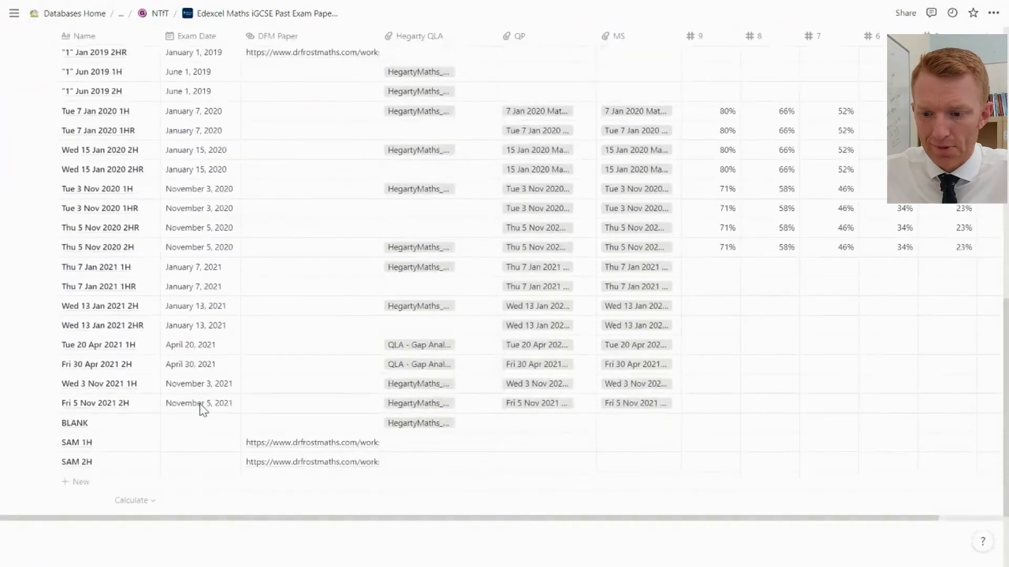
{"action": "scroll", "coordinate": [203, 409], "scroll_direction": "up", "scroll_amount": 4}
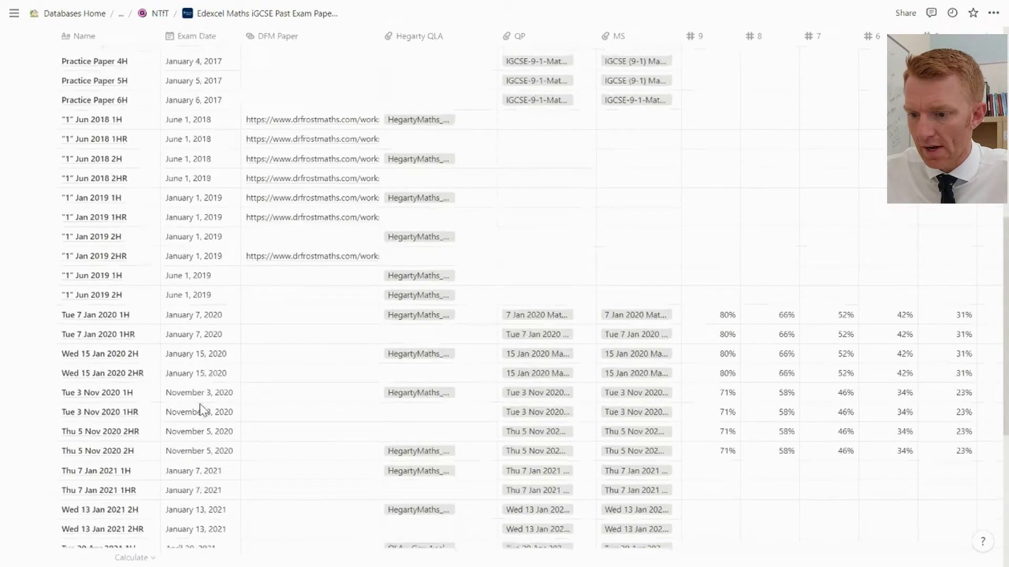
{"action": "scroll", "coordinate": [201, 408], "scroll_direction": "up", "scroll_amount": 4}
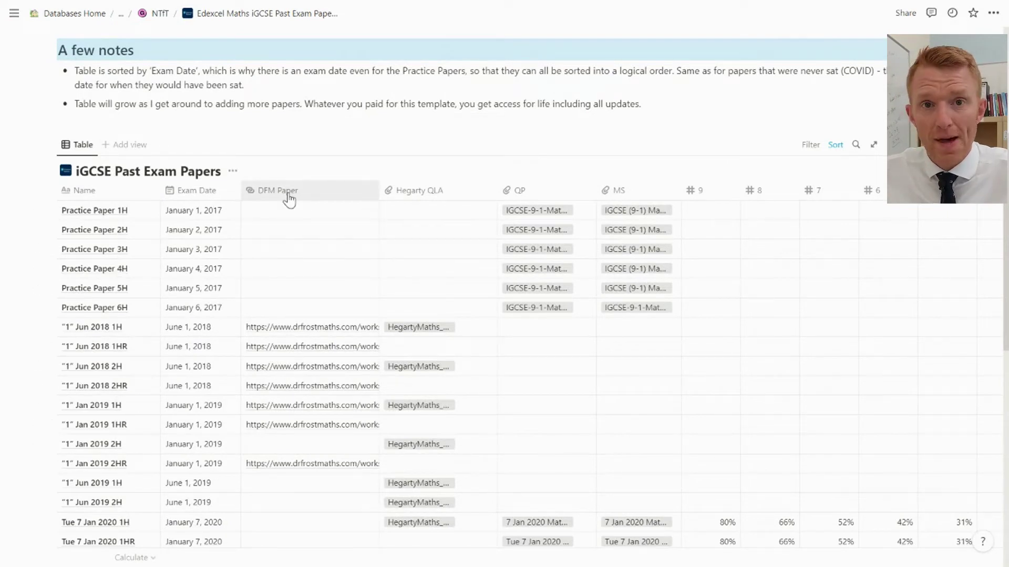
View the Dr Frost Maths worksheet linked for "1" Jun 2018 1H, and return to the past papers page in full screen.
{"action": "left_click", "coordinate": [318, 327]}
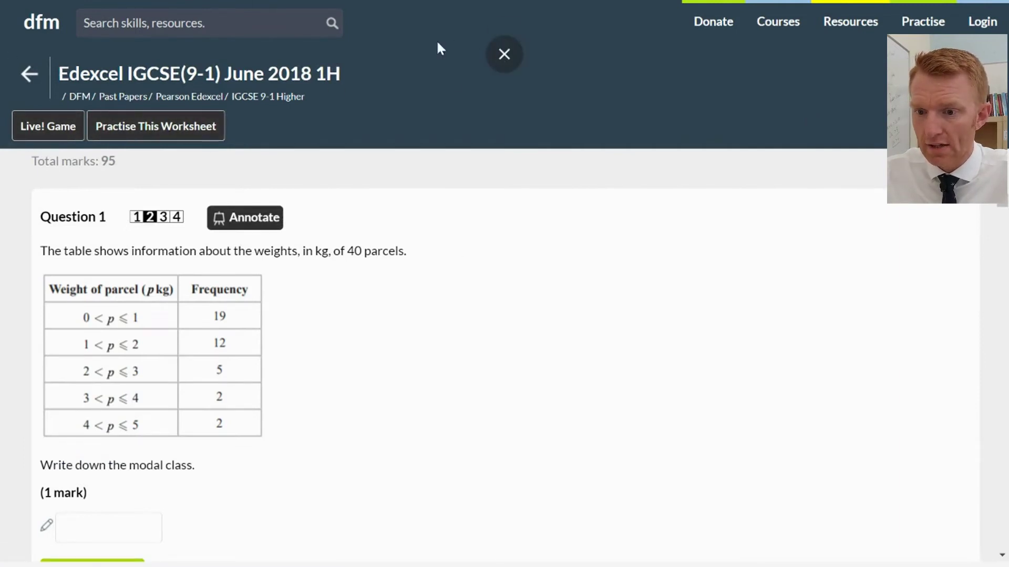
{"action": "left_click", "coordinate": [506, 54]}
{"action": "left_click", "coordinate": [664, 15]}
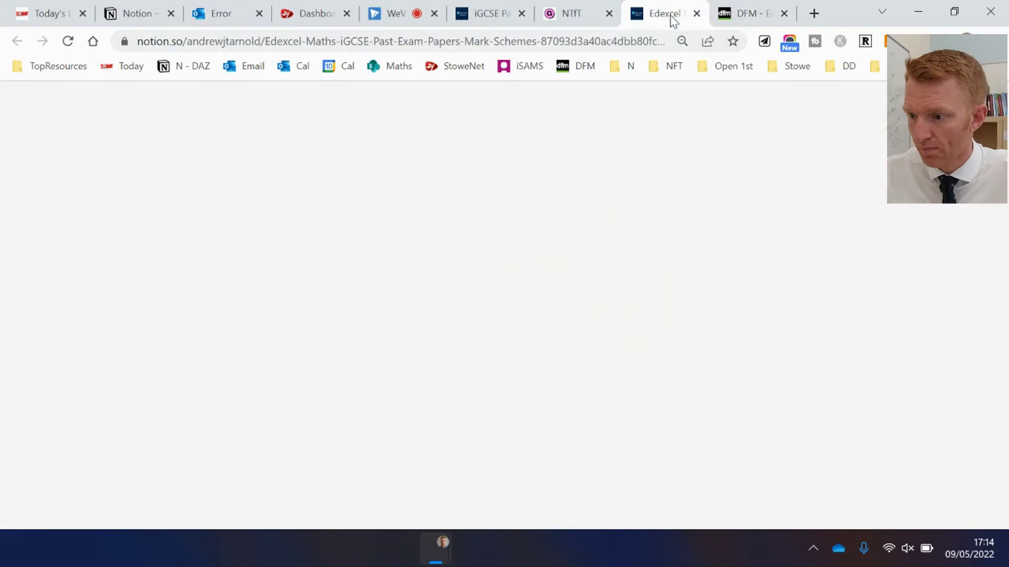
{"action": "left_click", "coordinate": [989, 41]}
{"action": "key", "text": "F11"}
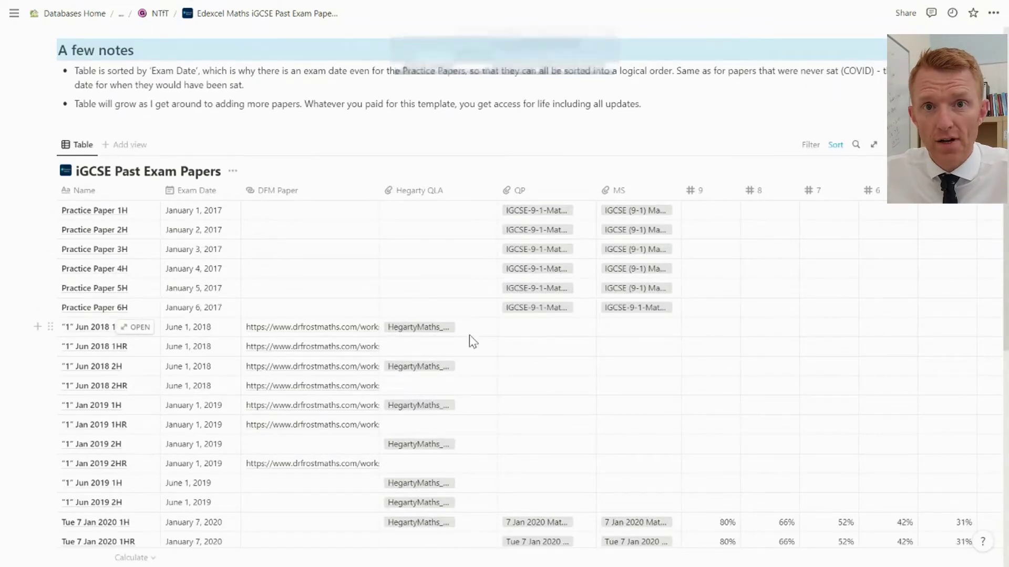
View the Hegarty QLA file for "1" Jun 2018 1H, the QP file for Practice Paper 6H, and the empty QP cell for "1" Jun 2018 1HR.
{"action": "scroll", "coordinate": [468, 335], "scroll_direction": "down", "scroll_amount": 2}
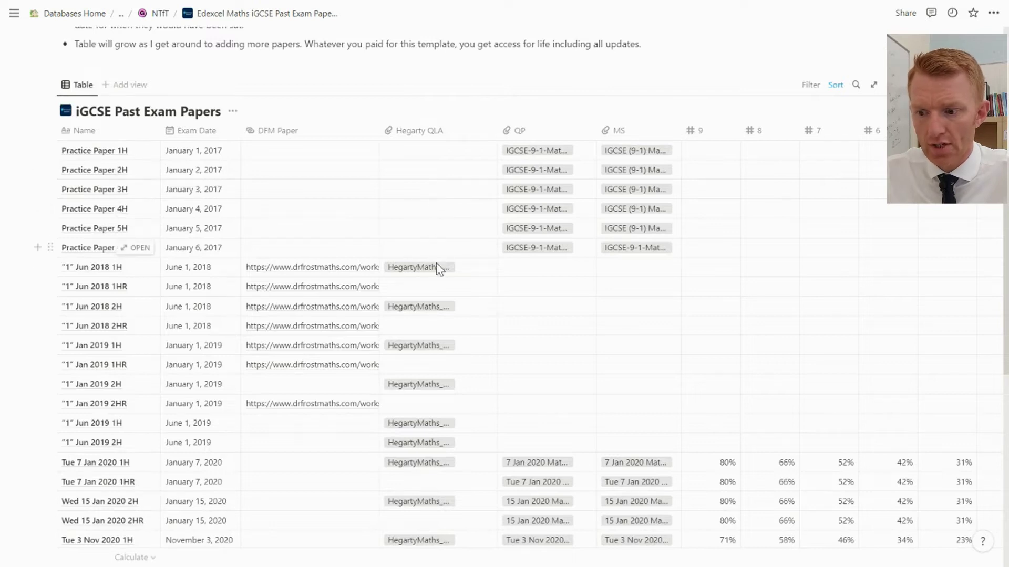
{"action": "left_click", "coordinate": [449, 267]}
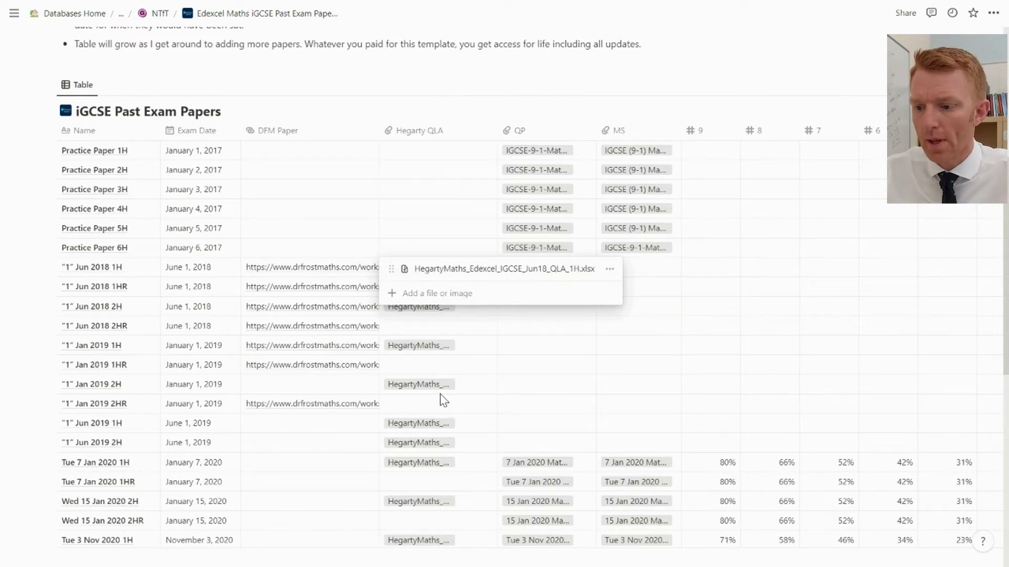
{"action": "key", "text": "Escape"}
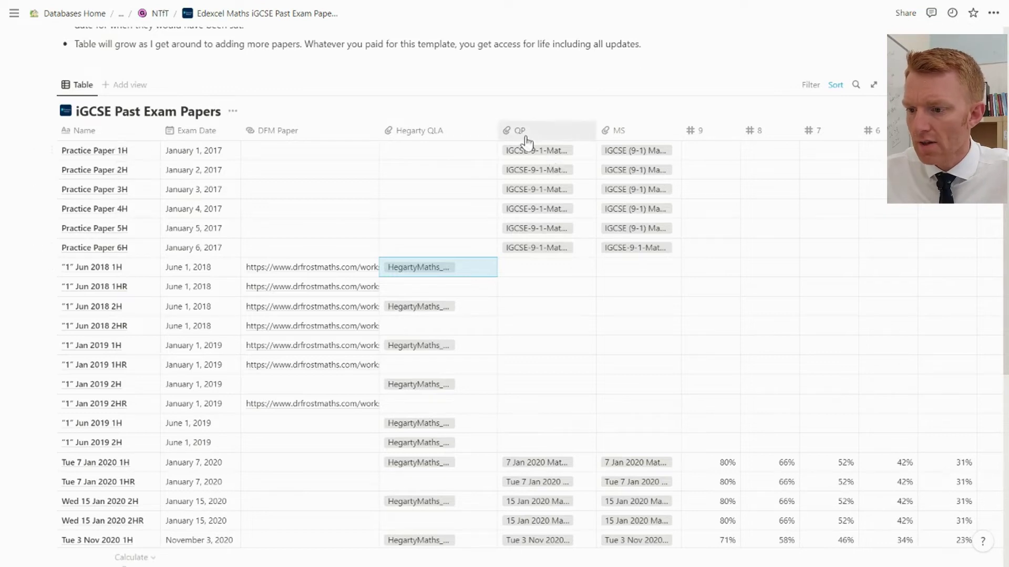
{"action": "left_click", "coordinate": [552, 252]}
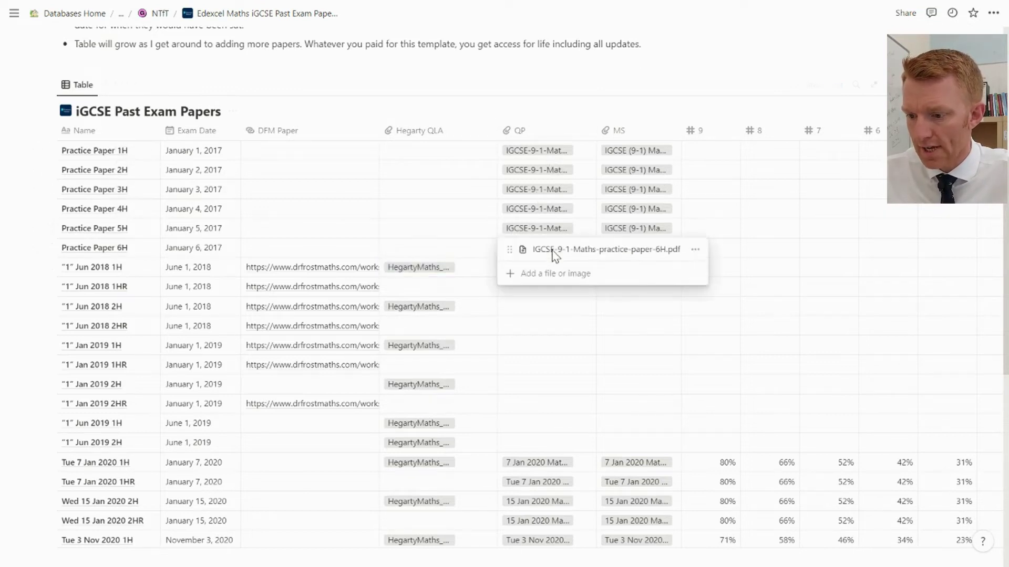
{"action": "key", "text": "Escape"}
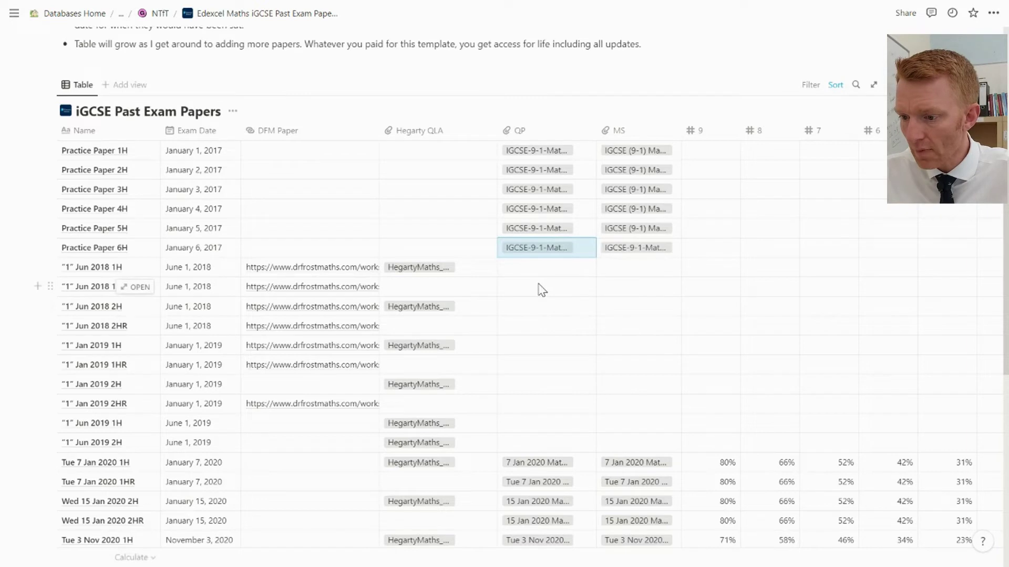
{"action": "left_click", "coordinate": [542, 287]}
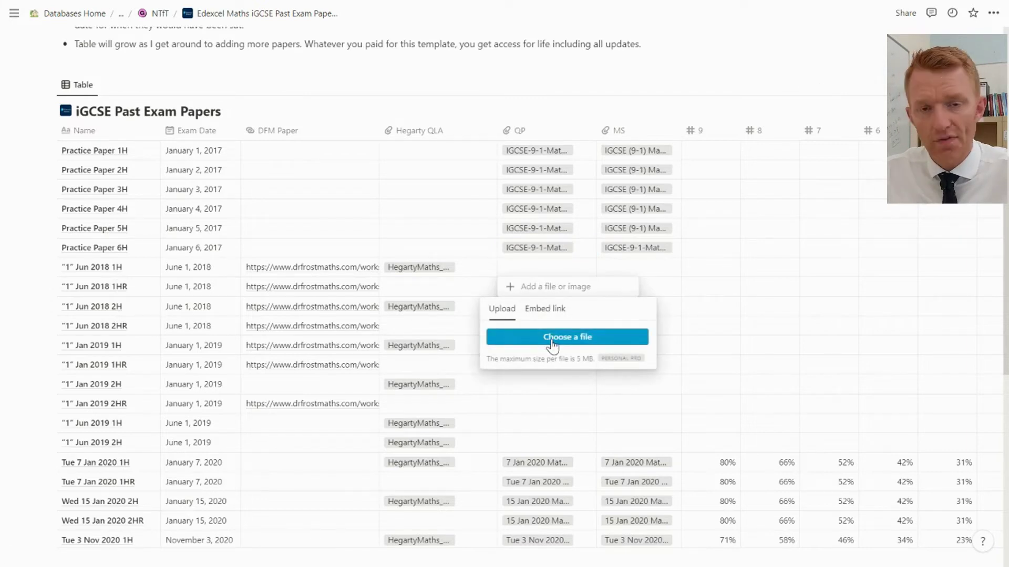
{"action": "key", "text": "Escape"}
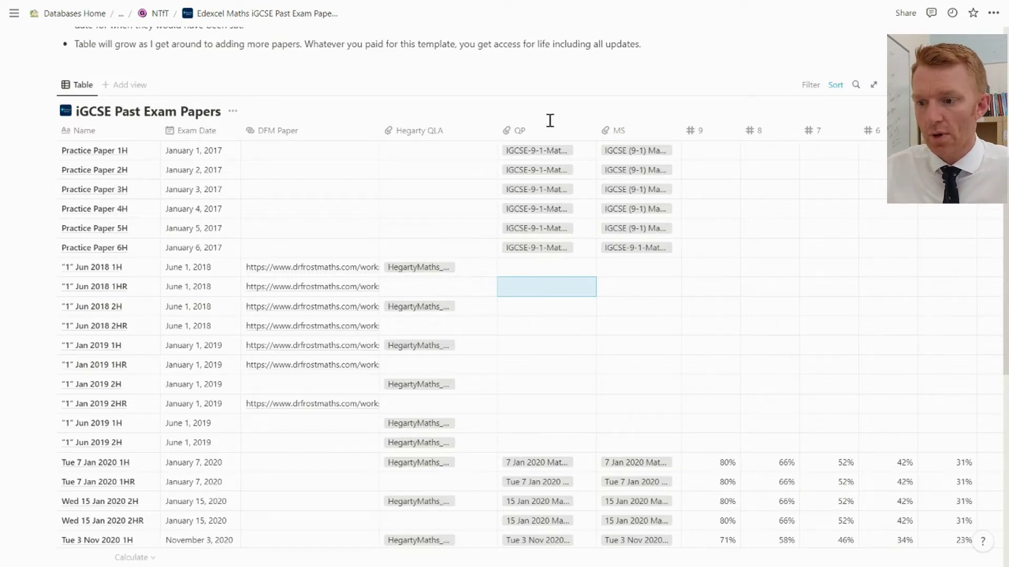
Hide the MS column in the iGCSE Past Exam Papers table.
{"action": "left_click", "coordinate": [634, 134]}
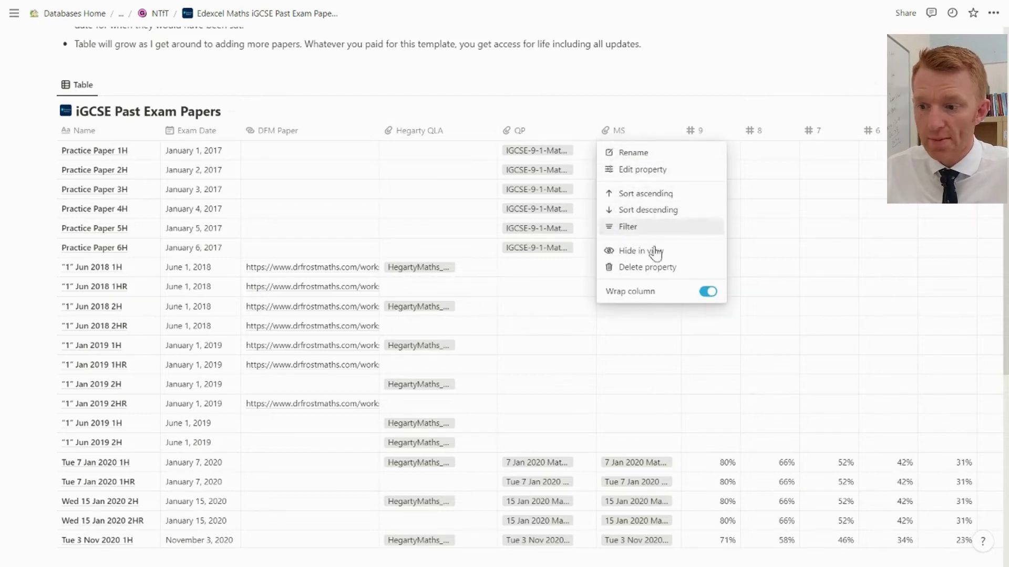
{"action": "left_click", "coordinate": [649, 256]}
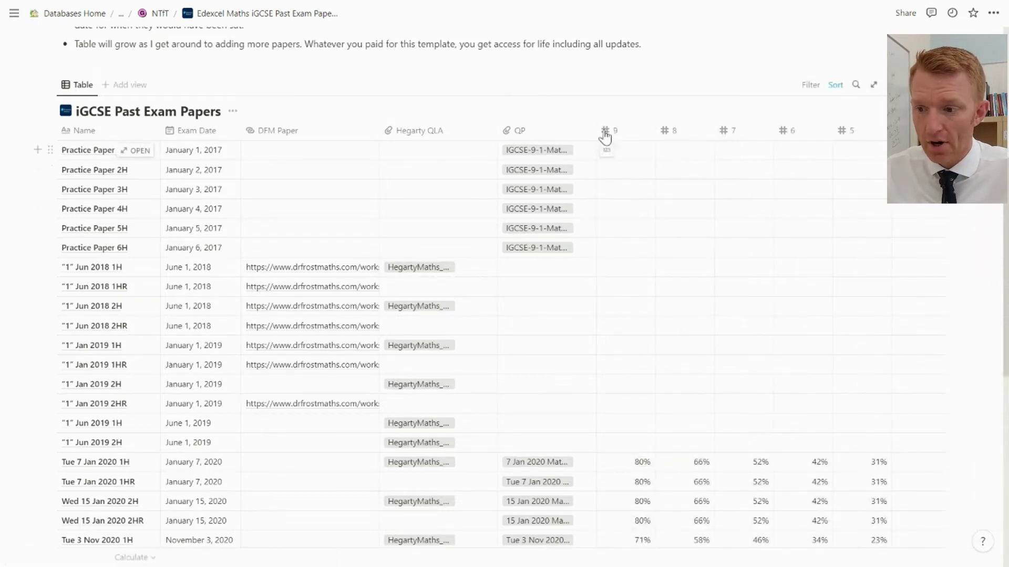
{"action": "left_click", "coordinate": [810, 86]}
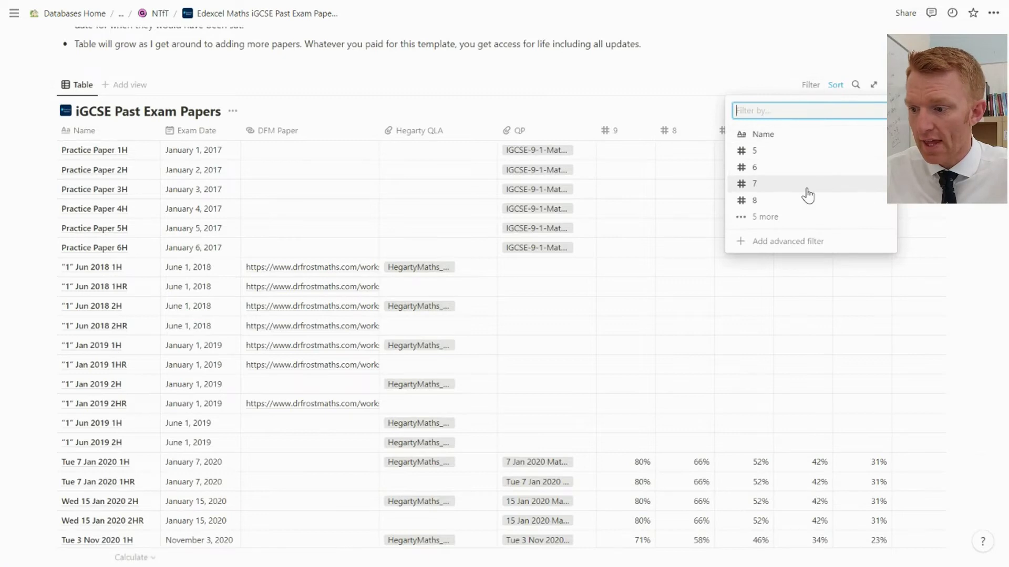
{"action": "left_click", "coordinate": [776, 219]}
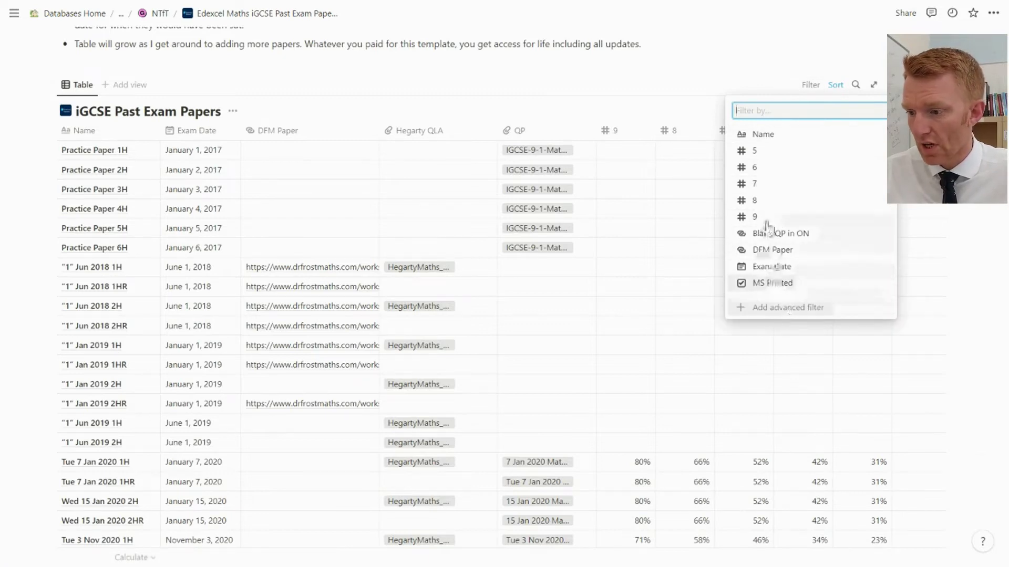
{"action": "left_click", "coordinate": [700, 235]}
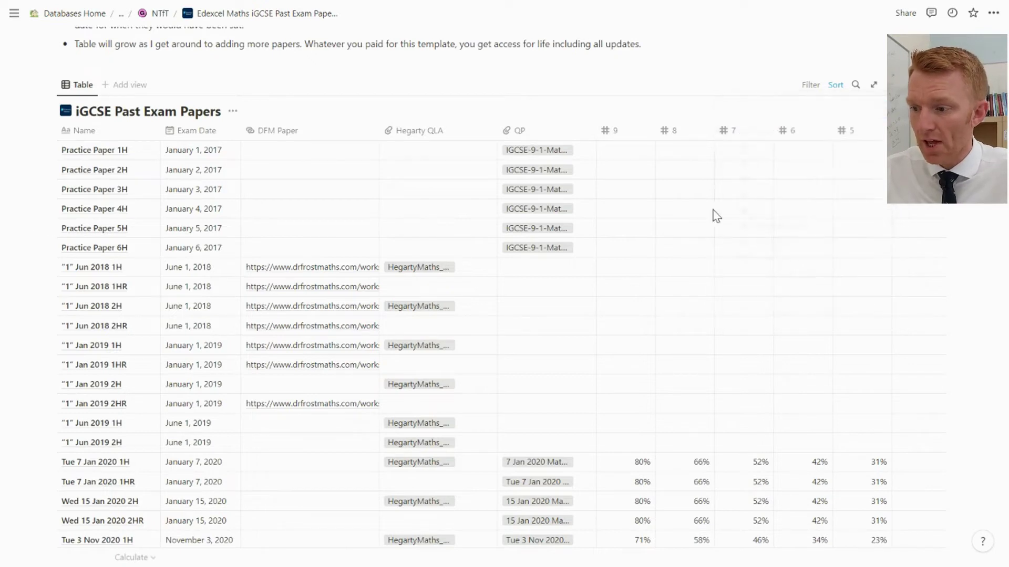
Show the MS Printed property in the past papers table and hide it again.
{"action": "left_click", "coordinate": [884, 86]}
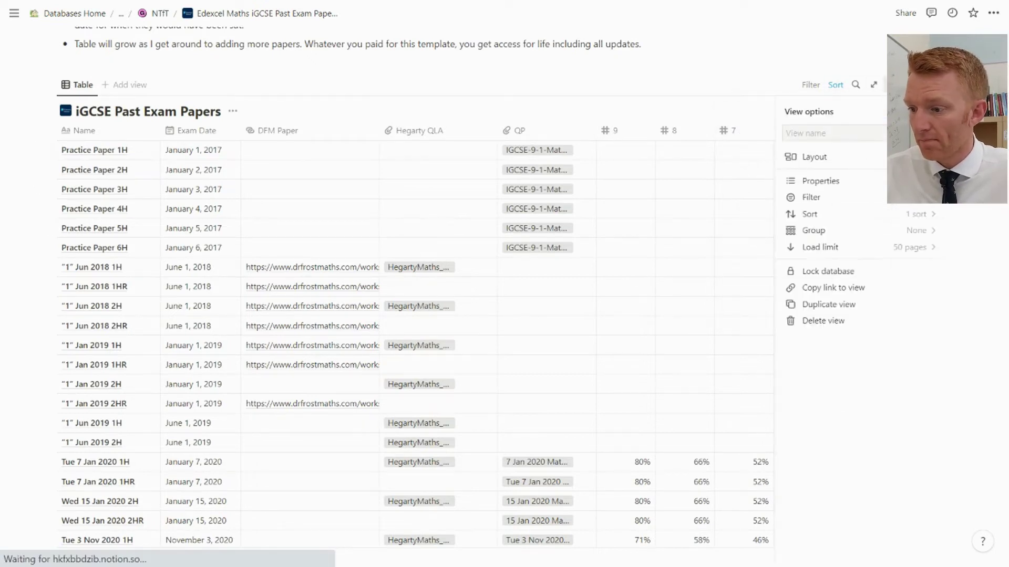
{"action": "left_click", "coordinate": [832, 180]}
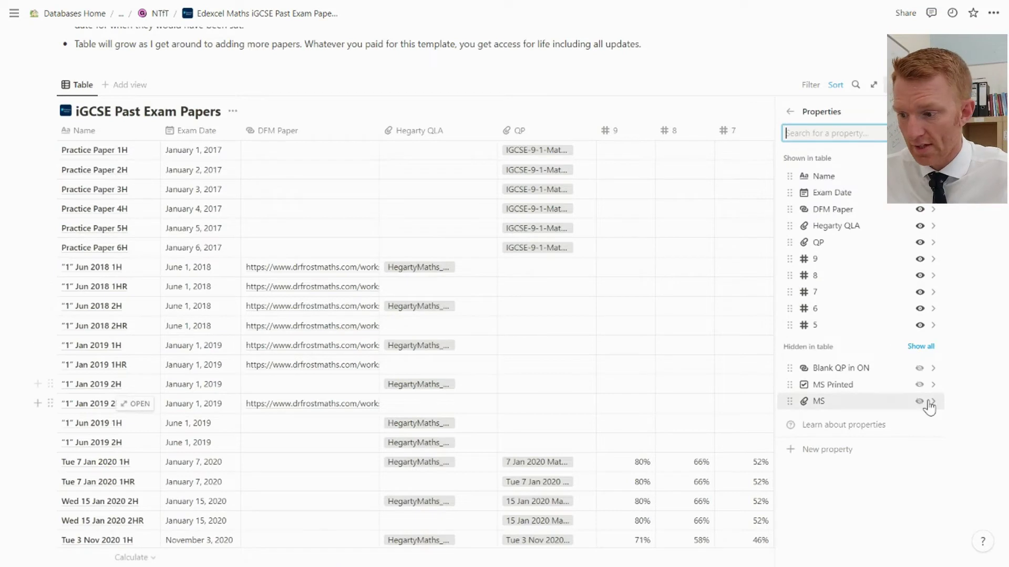
{"action": "left_click", "coordinate": [920, 385]}
{"action": "left_click", "coordinate": [680, 365]}
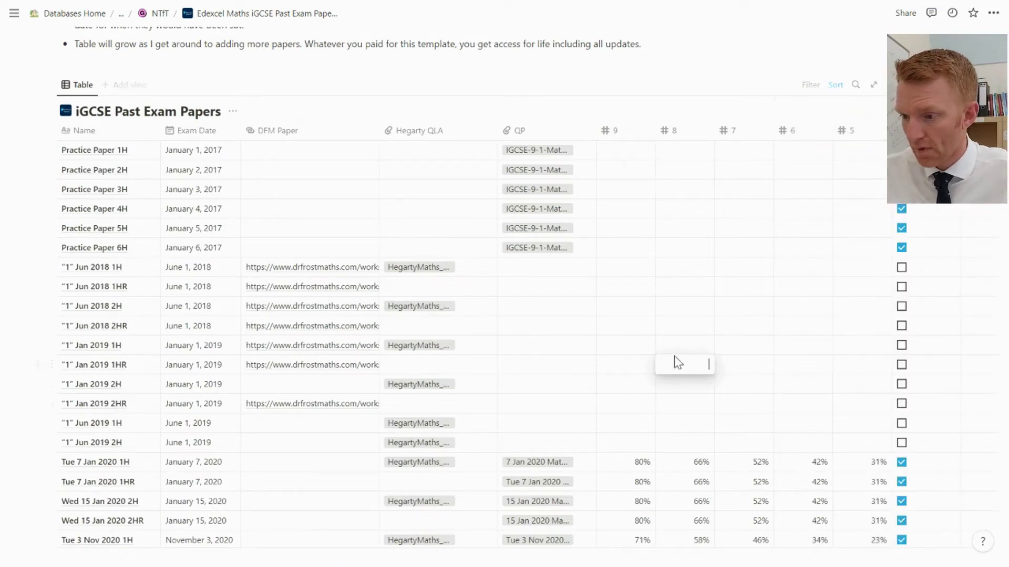
{"action": "key", "text": "Escape"}
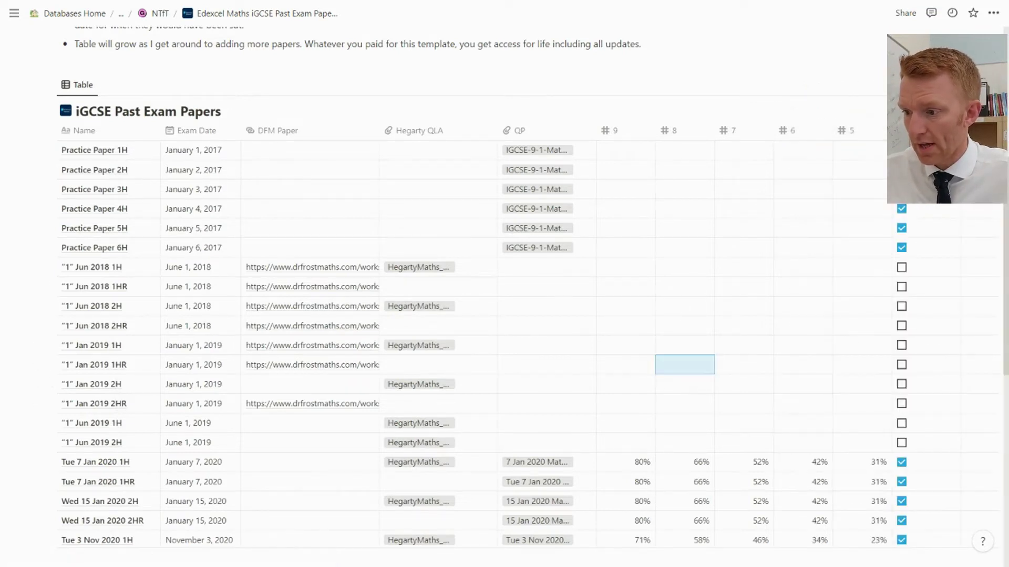
{"action": "left_click", "coordinate": [902, 130]}
{"action": "left_click", "coordinate": [919, 249]}
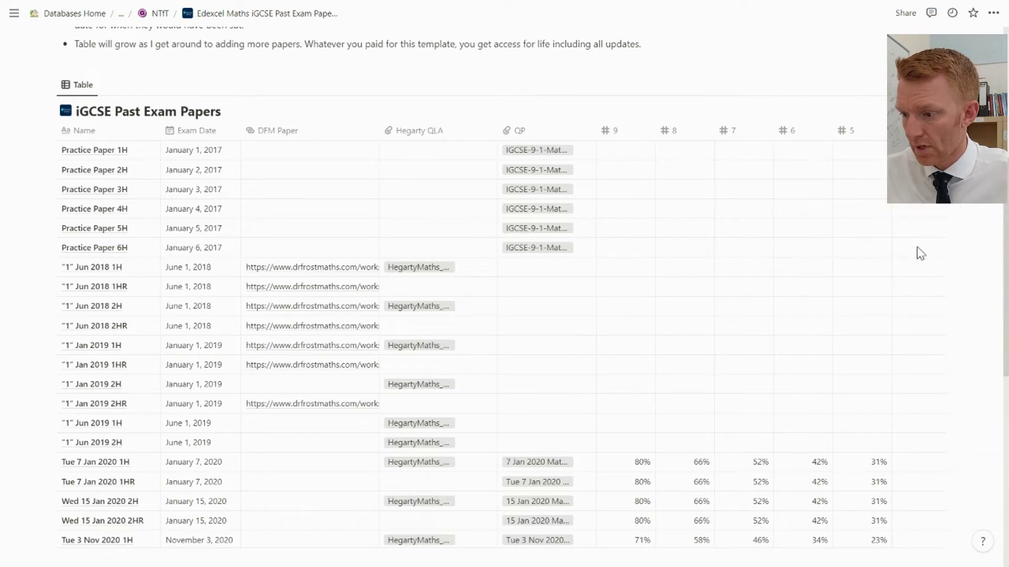
Show the hidden MS property in the table and move its column between the QP and 9 columns.
{"action": "left_click", "coordinate": [892, 85]}
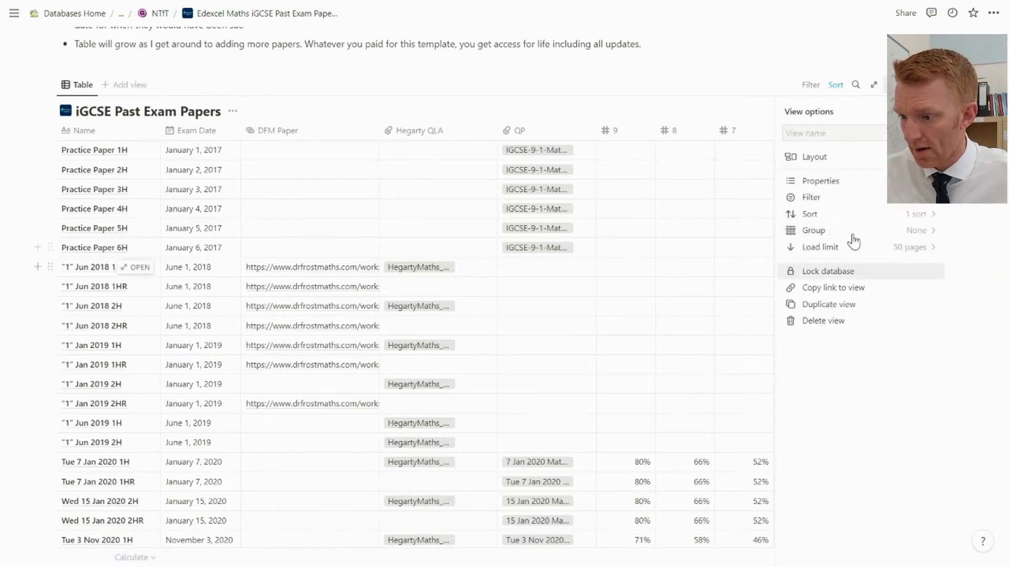
{"action": "left_click", "coordinate": [829, 179]}
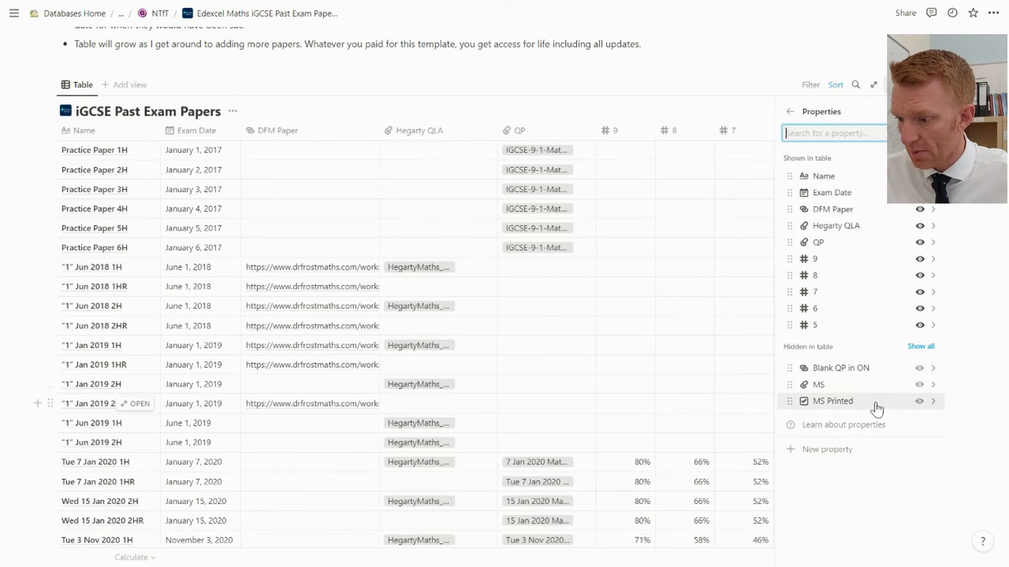
{"action": "left_click", "coordinate": [919, 386]}
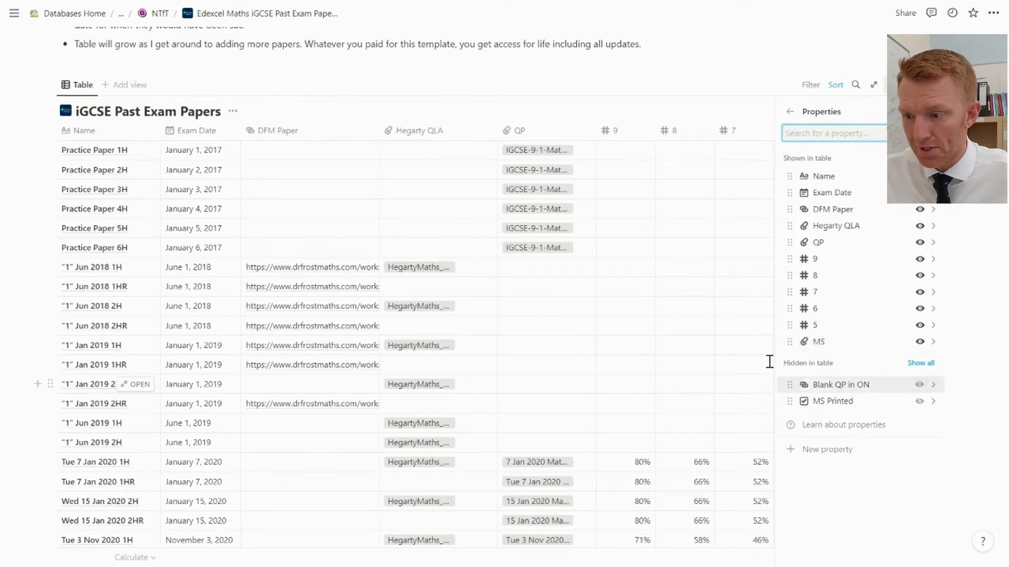
{"action": "left_click", "coordinate": [746, 347]}
{"action": "key", "text": "Escape"}
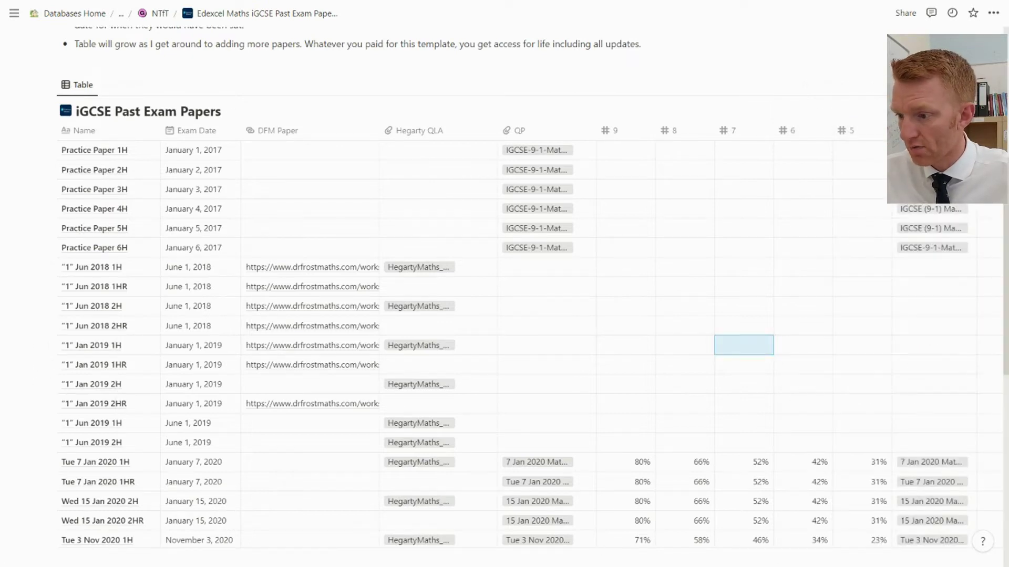
{"action": "left_click_drag", "start_coordinate": [914, 130], "coordinate": [612, 141]}
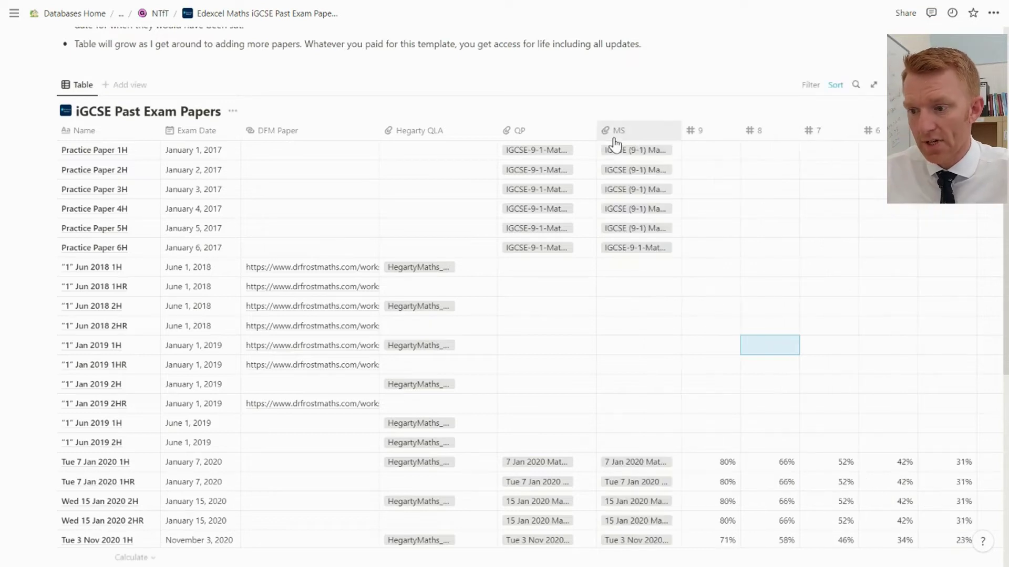
Examine the percentages in the 9 to 5 columns, selecting the four November 2020 papers, and check the column headings.
{"action": "scroll", "coordinate": [688, 346], "scroll_direction": "down", "scroll_amount": 2}
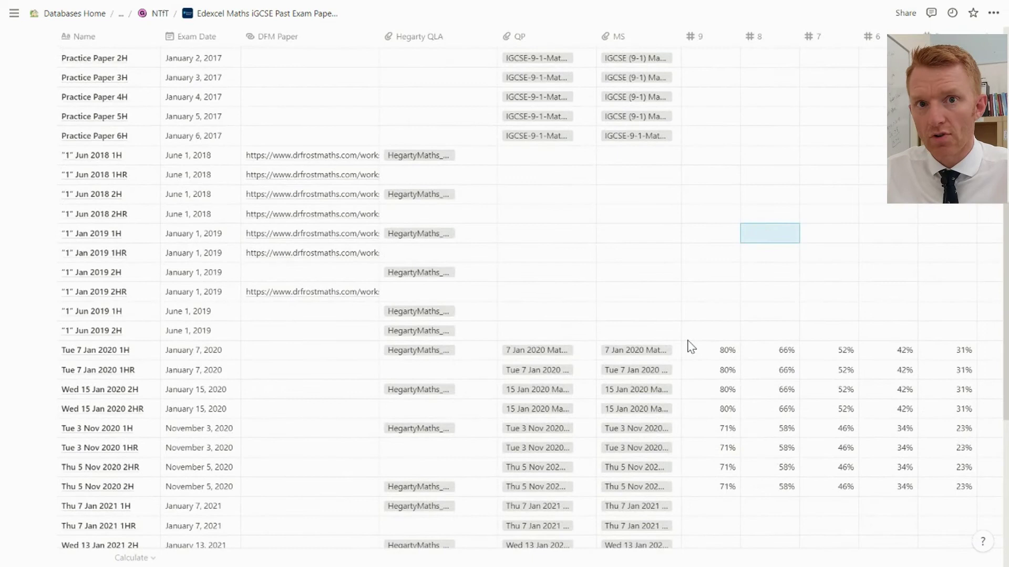
{"action": "scroll", "coordinate": [691, 347], "scroll_direction": "up", "scroll_amount": 2}
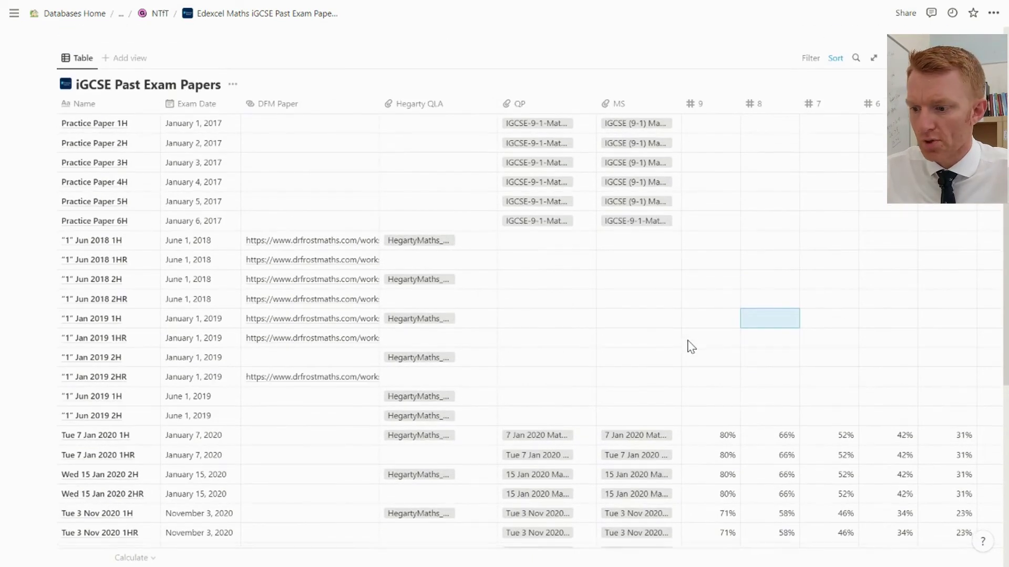
{"action": "scroll", "coordinate": [594, 355], "scroll_direction": "down", "scroll_amount": 2}
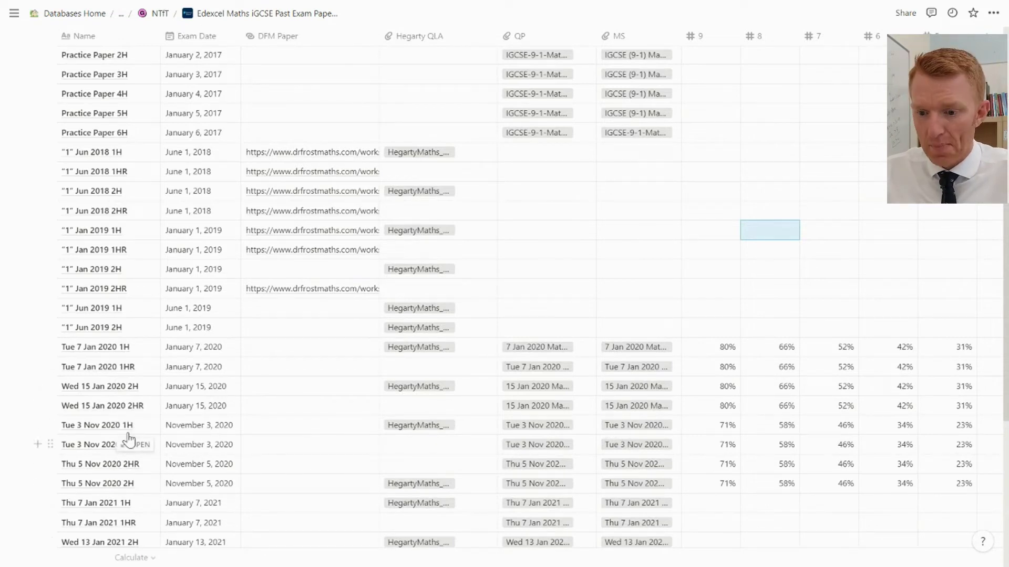
{"action": "left_click_drag", "start_coordinate": [19, 421], "coordinate": [183, 496]}
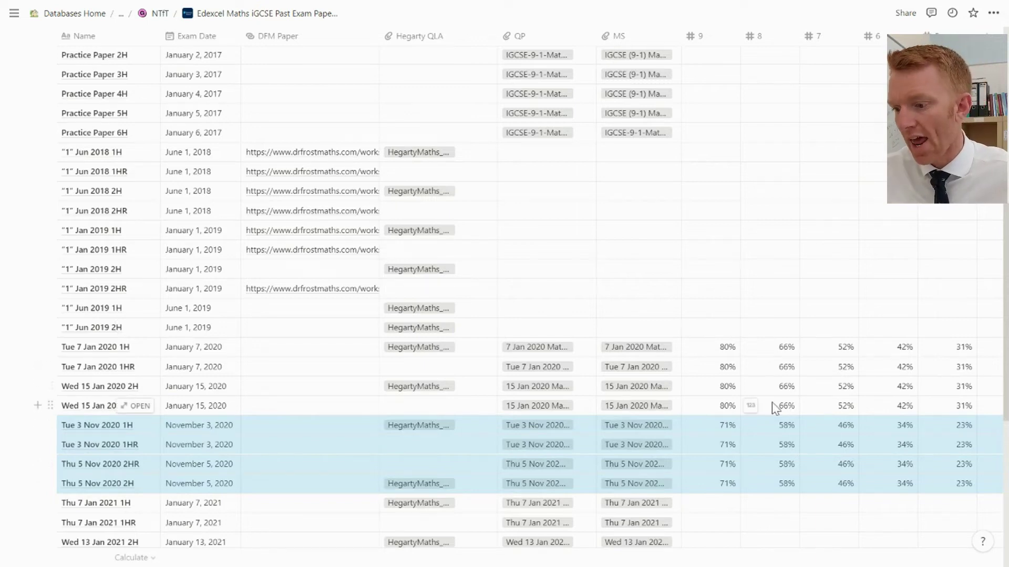
{"action": "scroll", "coordinate": [756, 357], "scroll_direction": "right", "scroll_amount": 3}
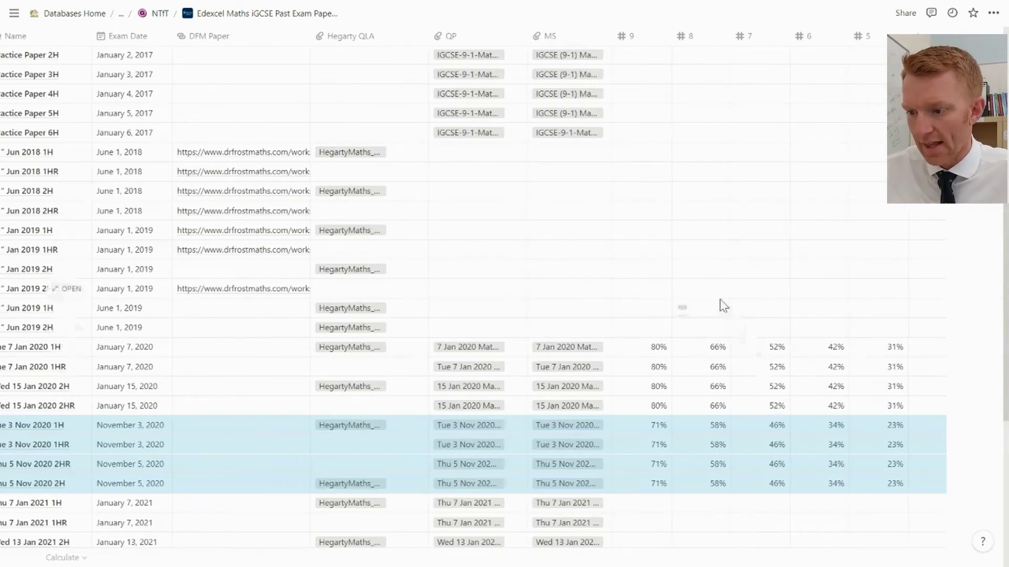
{"action": "scroll", "coordinate": [634, 197], "scroll_direction": "up", "scroll_amount": 3}
{"action": "scroll", "coordinate": [634, 197], "scroll_direction": "up", "scroll_amount": 6}
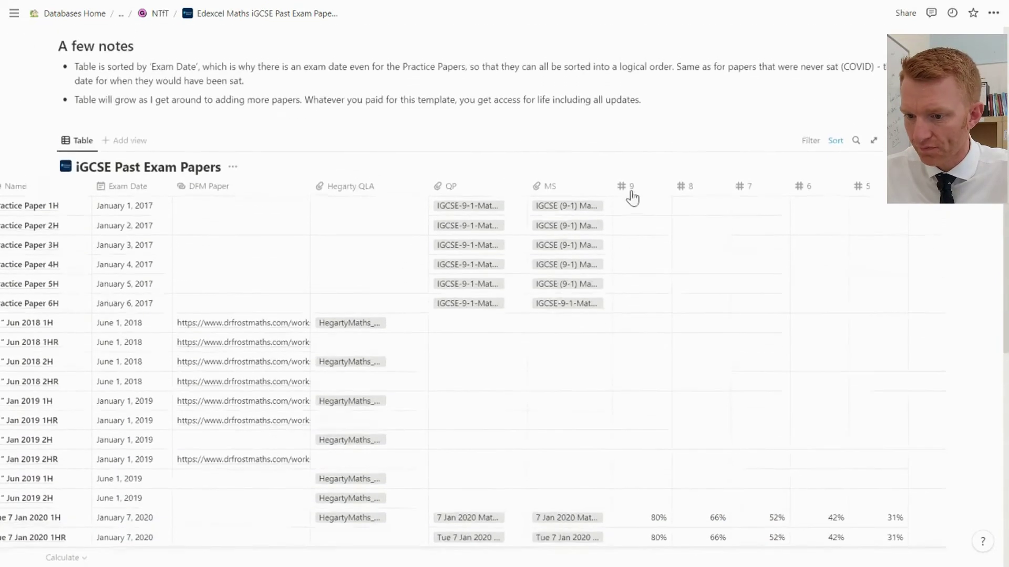
{"action": "scroll", "coordinate": [335, 358], "scroll_direction": "left", "scroll_amount": 3}
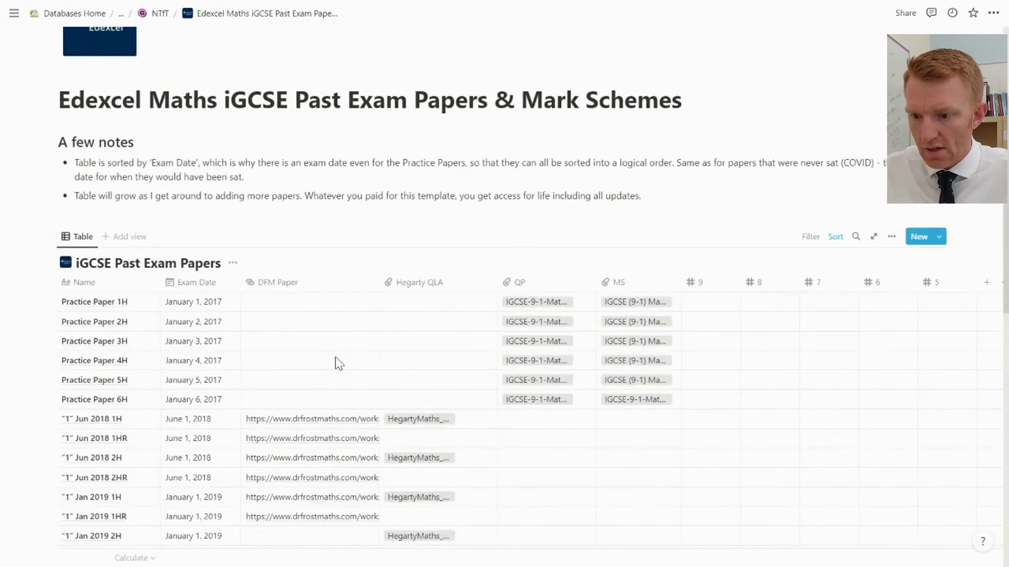
Open the sharing settings of the Edexcel Maths iGCSE Past Exam Papers & Mark Schemes page.
{"action": "scroll", "coordinate": [336, 357], "scroll_direction": "up", "scroll_amount": 6}
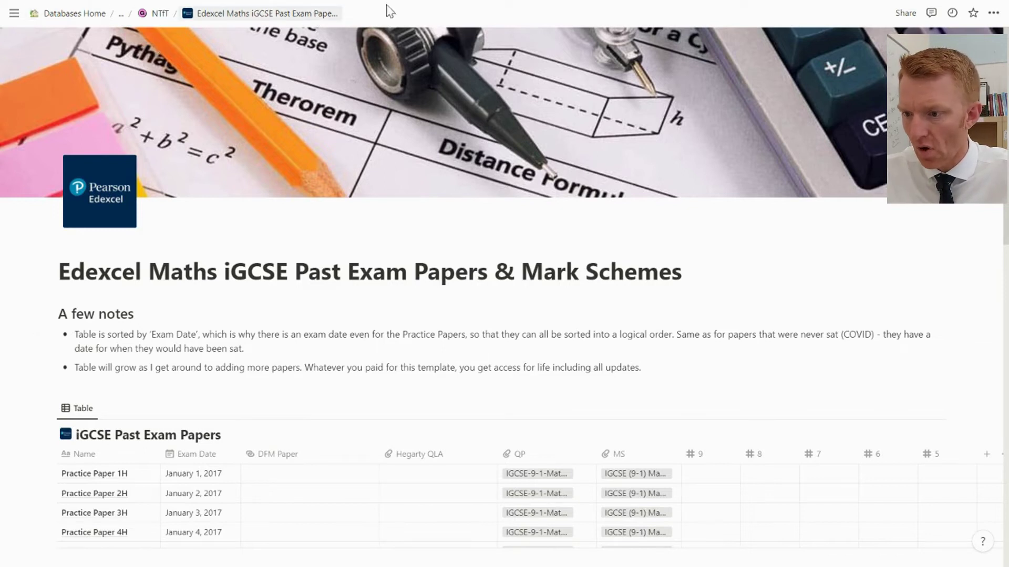
{"action": "left_click", "coordinate": [905, 13]}
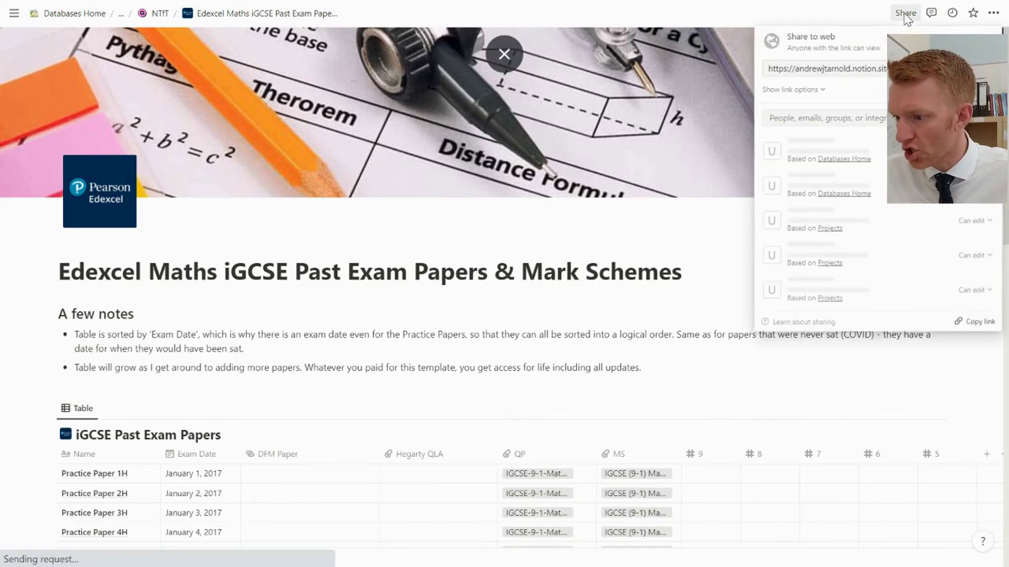
{"action": "key", "text": "ctrl+l"}
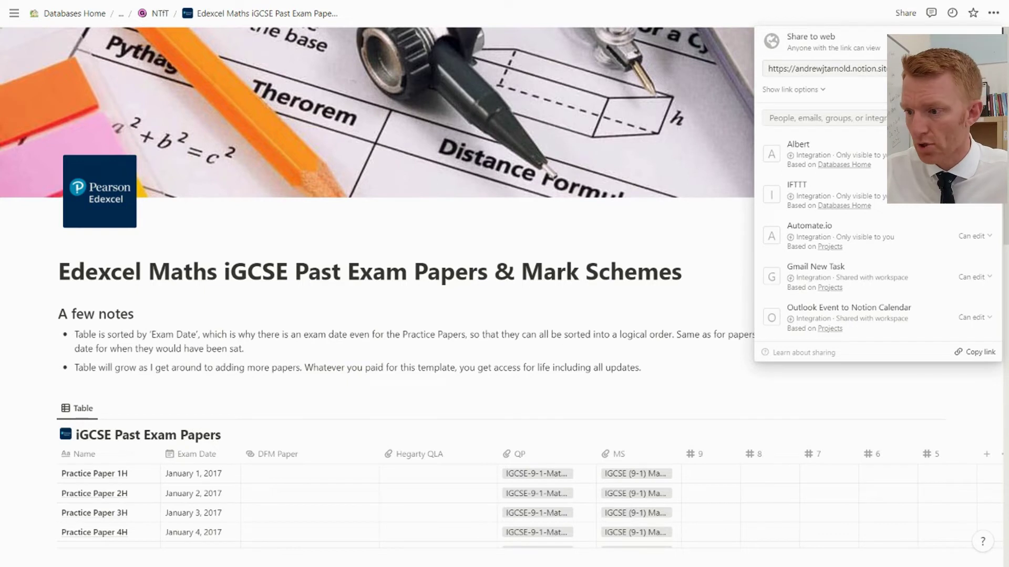
Close the sharing settings and go to the parent NTfT page, down to its notes on selling the past papers template.
{"action": "left_click", "coordinate": [689, 220]}
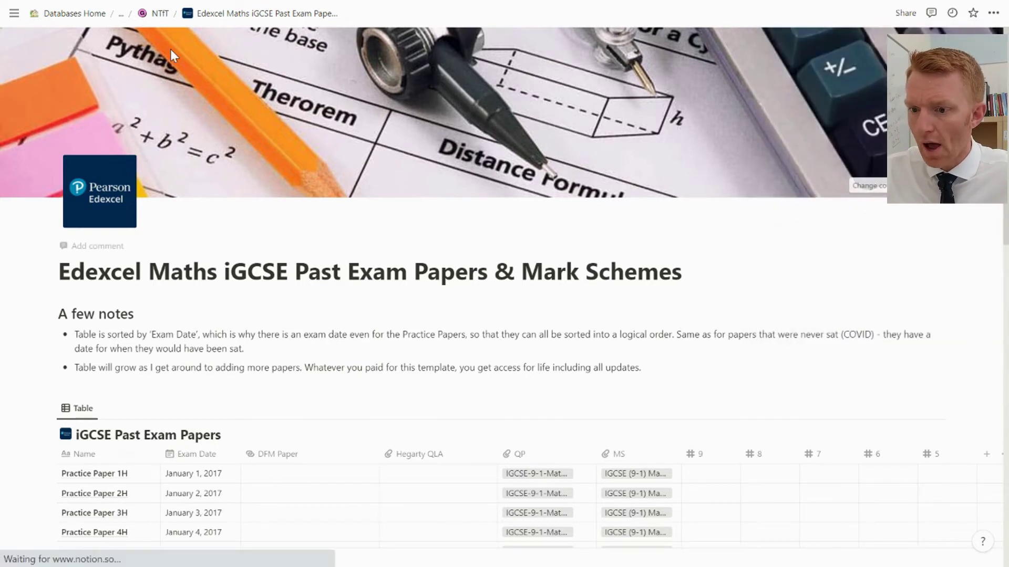
{"action": "left_click", "coordinate": [157, 20]}
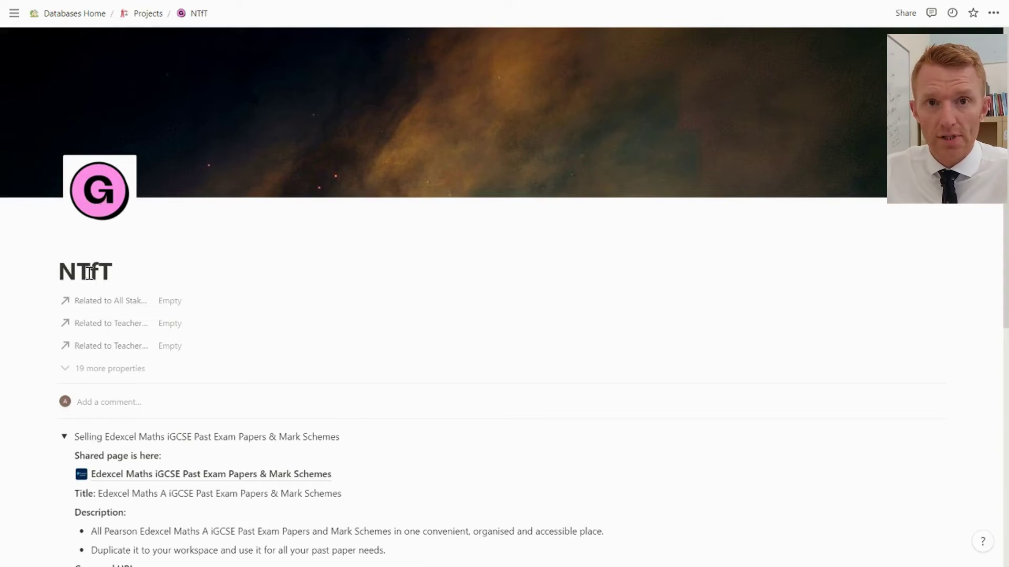
{"action": "scroll", "coordinate": [113, 406], "scroll_direction": "down", "scroll_amount": 3}
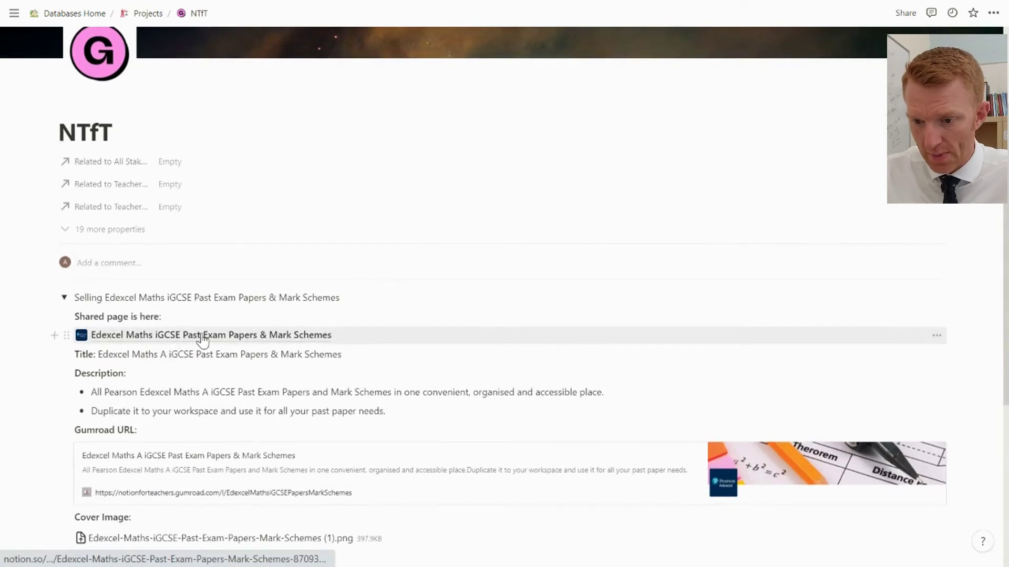
{"action": "scroll", "coordinate": [199, 336], "scroll_direction": "down", "scroll_amount": 2}
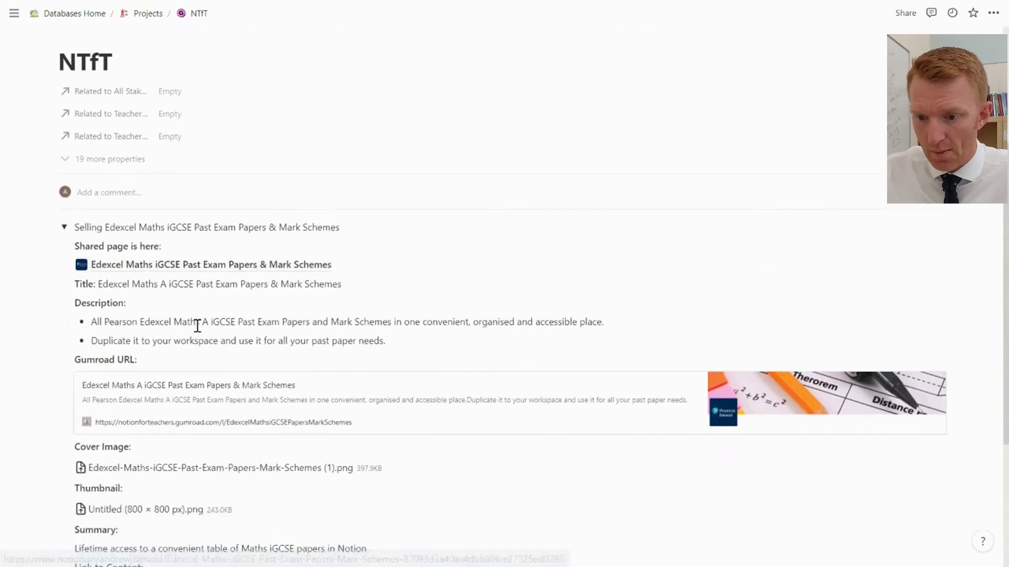
Collapse and re-expand the selling notes, and review their shared page, title, description, Gumroad URL, images, summary and content link.
{"action": "left_click", "coordinate": [63, 228]}
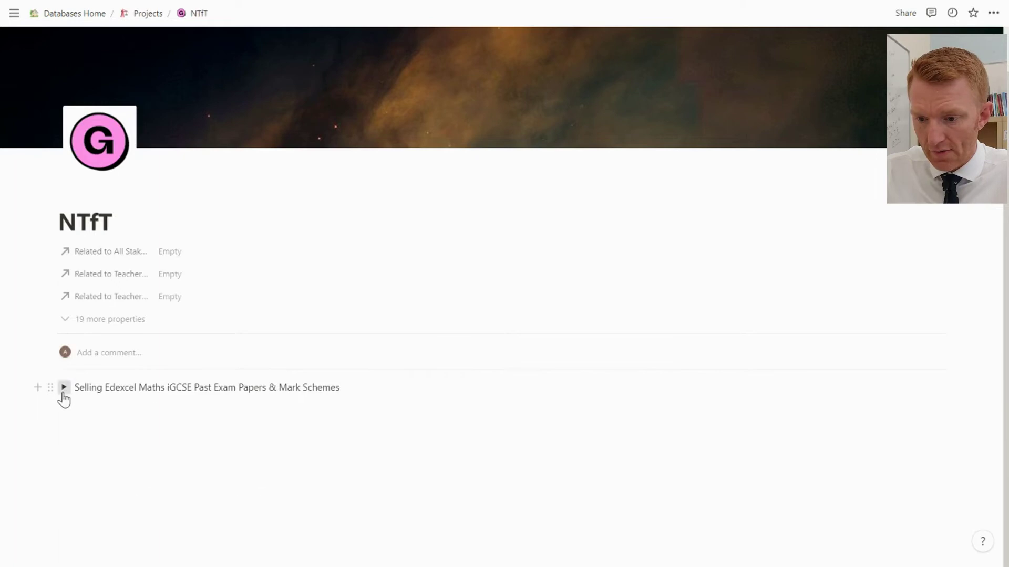
{"action": "left_click", "coordinate": [64, 388]}
{"action": "scroll", "coordinate": [203, 428], "scroll_direction": "down", "scroll_amount": 3}
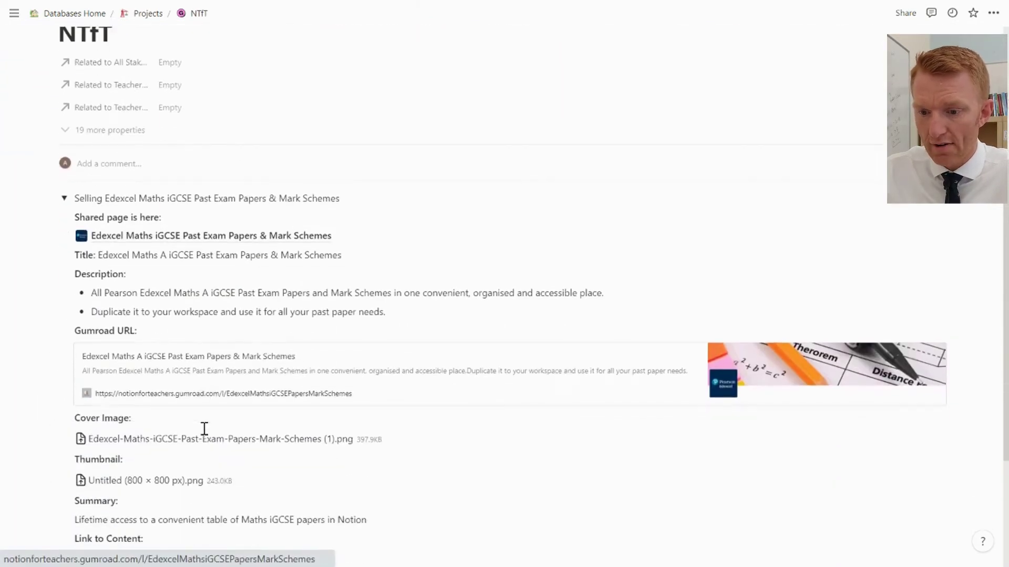
{"action": "scroll", "coordinate": [204, 429], "scroll_direction": "down", "scroll_amount": 2}
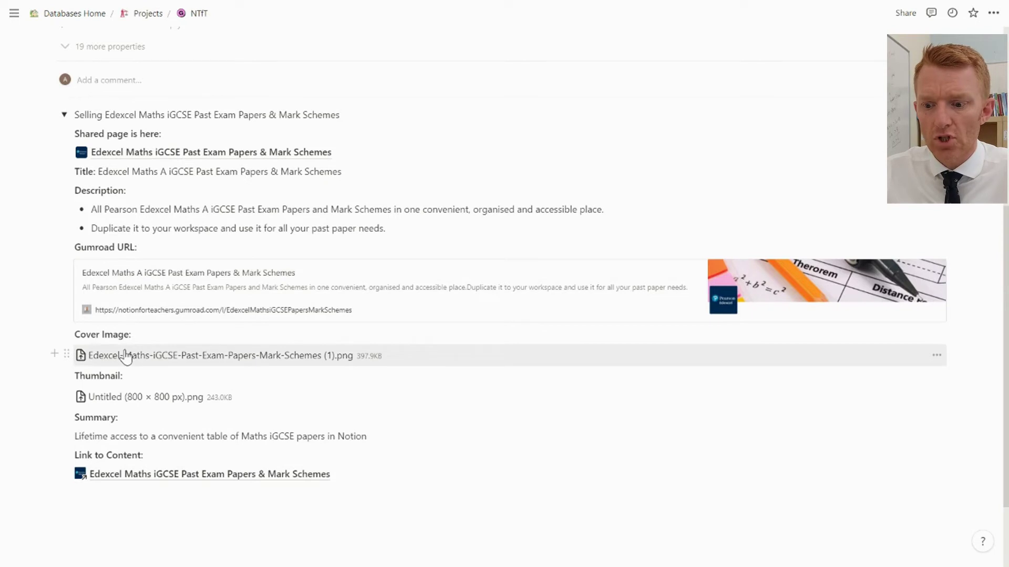
{"action": "scroll", "coordinate": [125, 358], "scroll_direction": "down", "scroll_amount": 1}
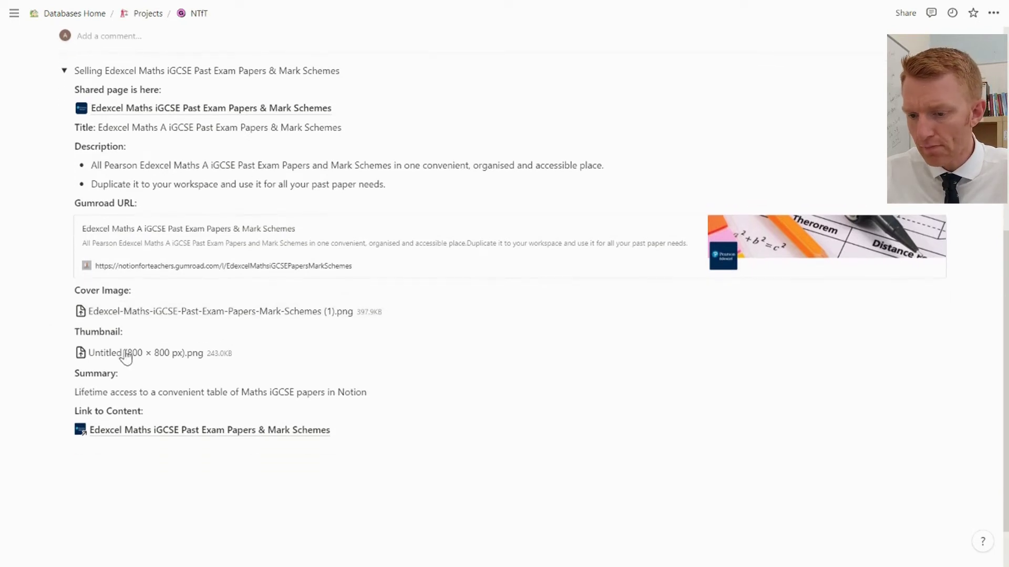
{"action": "scroll", "coordinate": [194, 243], "scroll_direction": "up", "scroll_amount": 2}
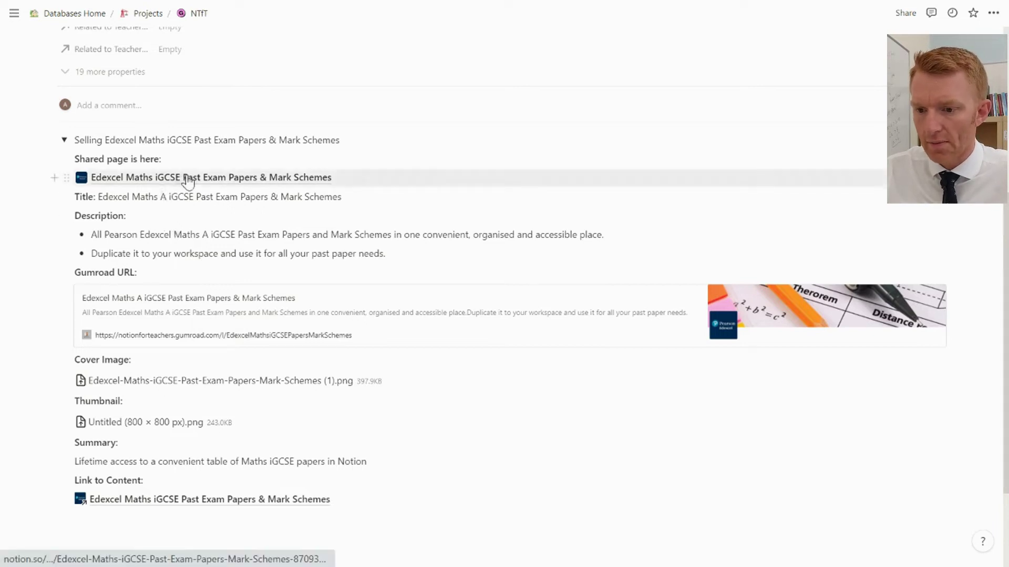
{"action": "scroll", "coordinate": [237, 179], "scroll_direction": "up", "scroll_amount": 5}
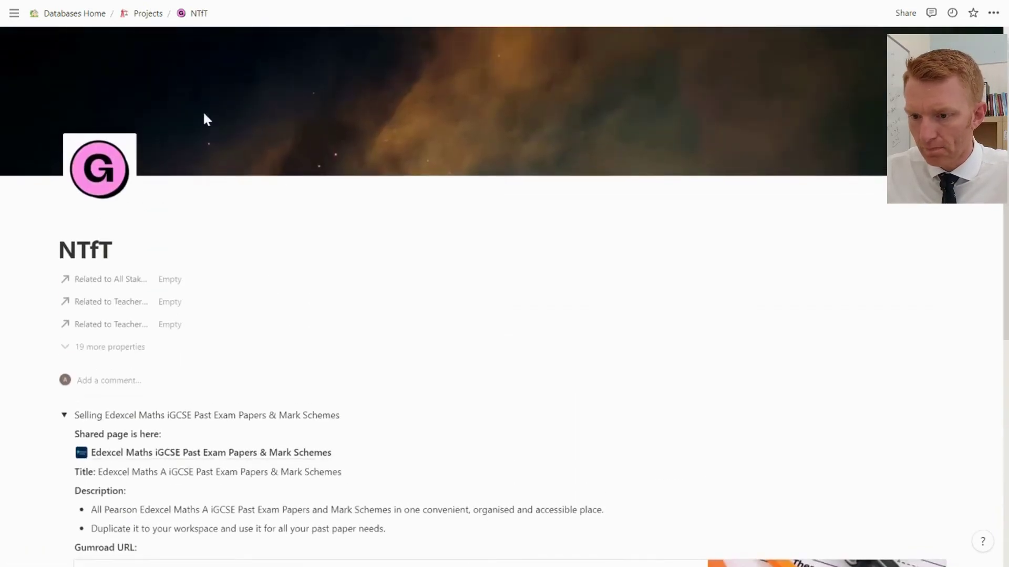
Open the shared Edexcel Maths iGCSE page and copy the link to its iGCSE Past Exam Papers database.
{"action": "left_click", "coordinate": [180, 453]}
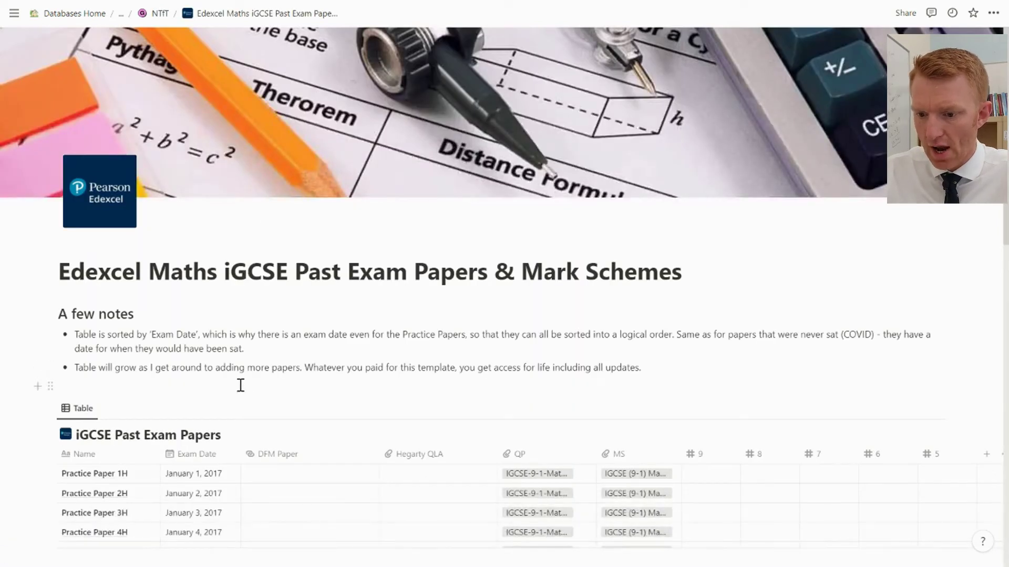
{"action": "left_click", "coordinate": [50, 408]}
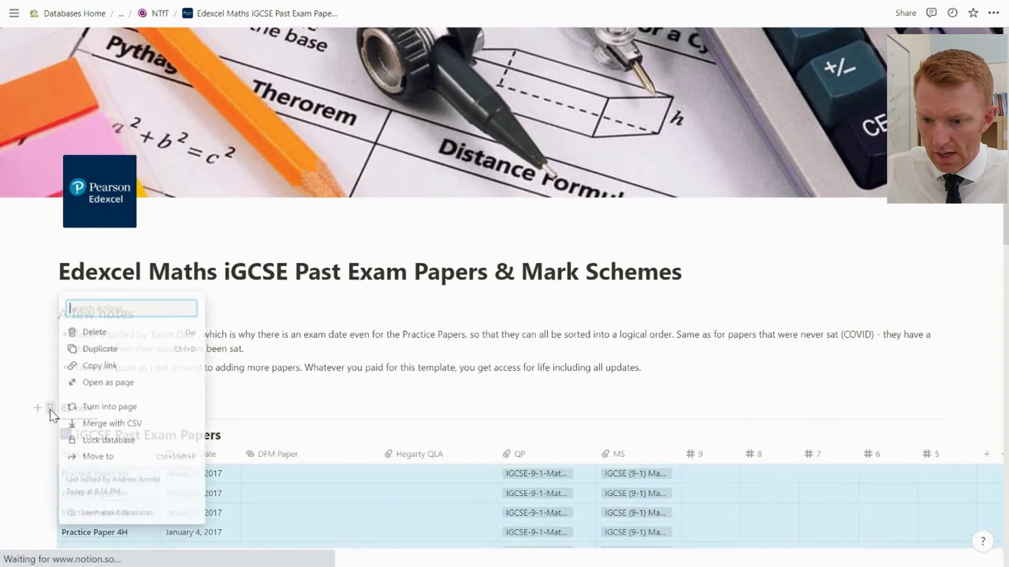
{"action": "left_click", "coordinate": [312, 386]}
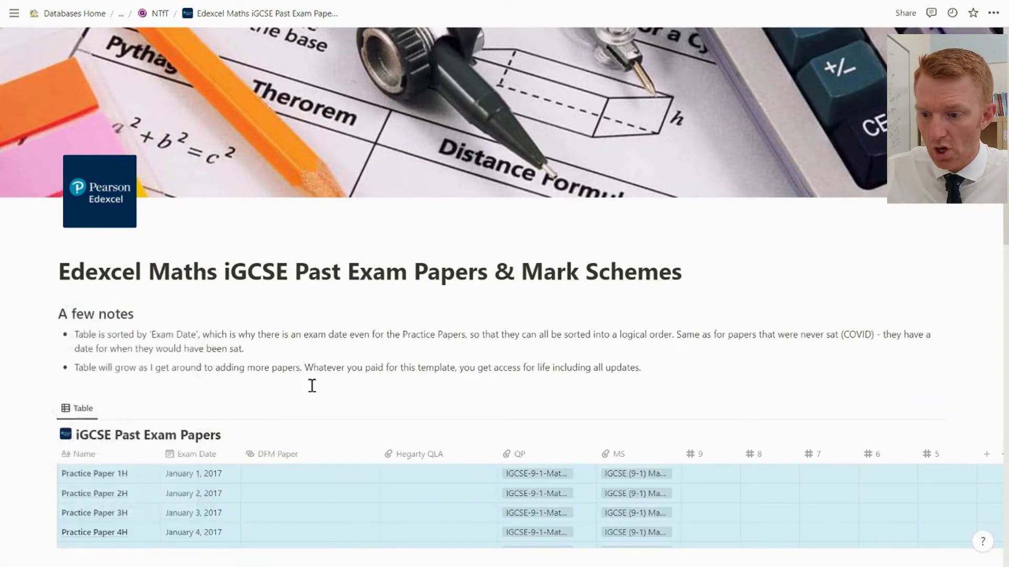
{"action": "left_click", "coordinate": [403, 409]}
{"action": "scroll", "coordinate": [403, 409], "scroll_direction": "down", "scroll_amount": 2}
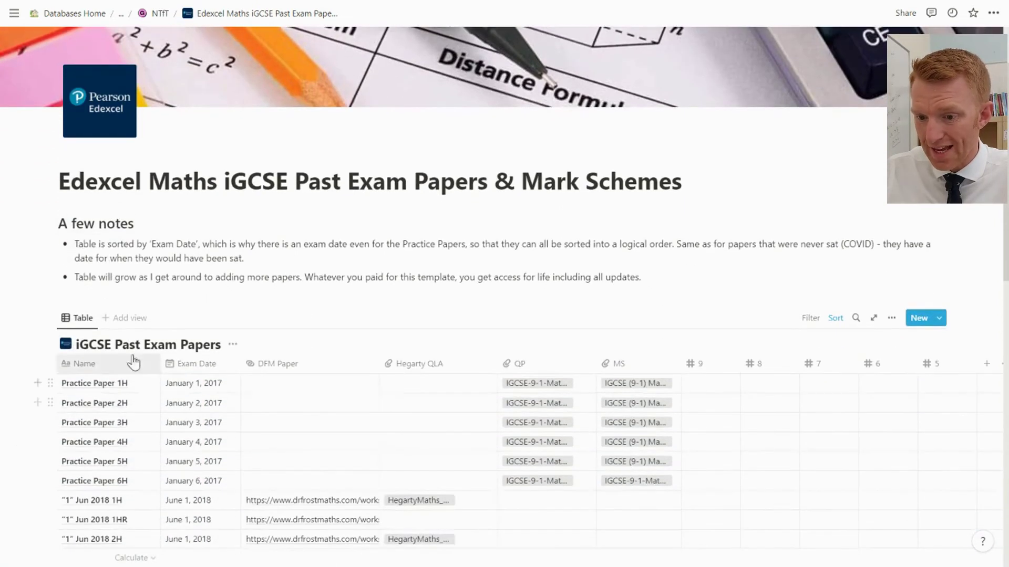
{"action": "left_click", "coordinate": [51, 319]}
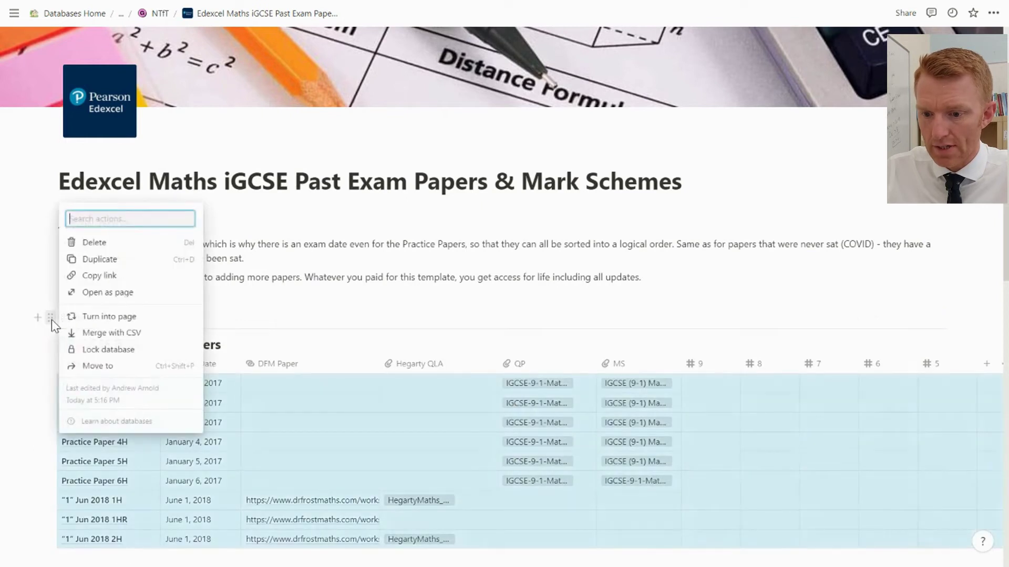
{"action": "left_click", "coordinate": [121, 280]}
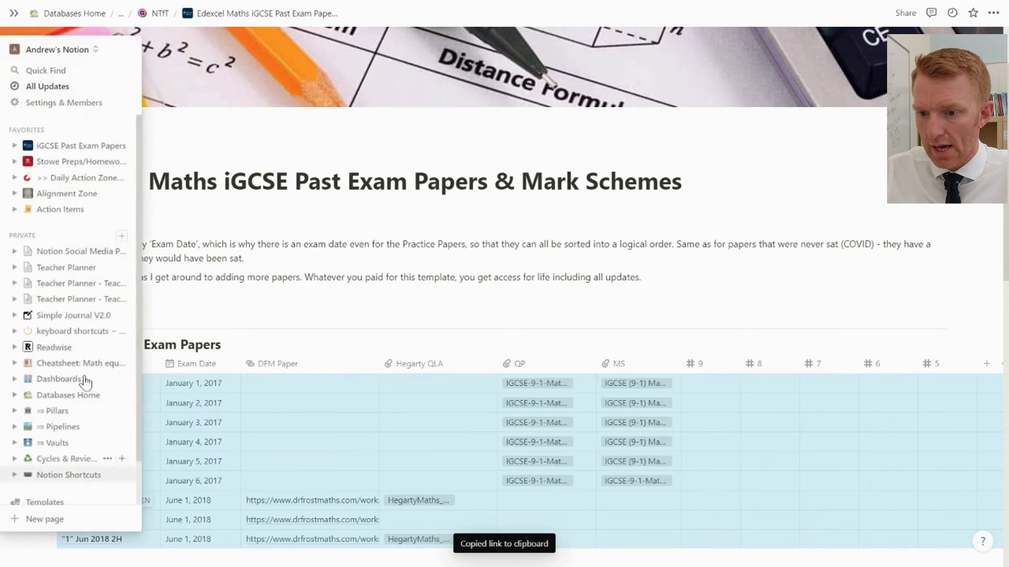
Paste the database link under Link to Content on the NTfT page as a linked view, copying the existing Table view.
{"action": "left_click", "coordinate": [157, 12]}
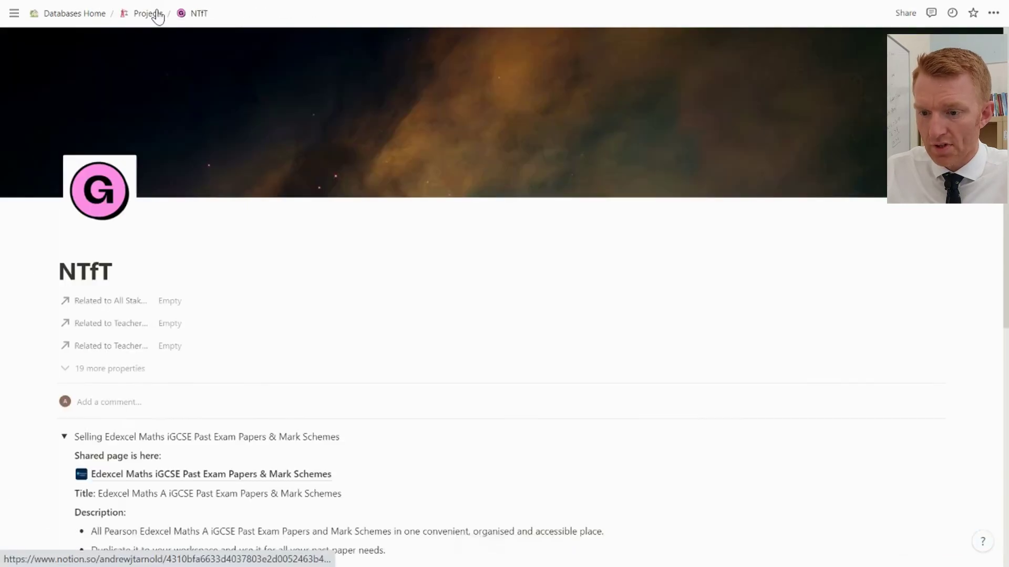
{"action": "scroll", "coordinate": [154, 316], "scroll_direction": "down", "scroll_amount": 7}
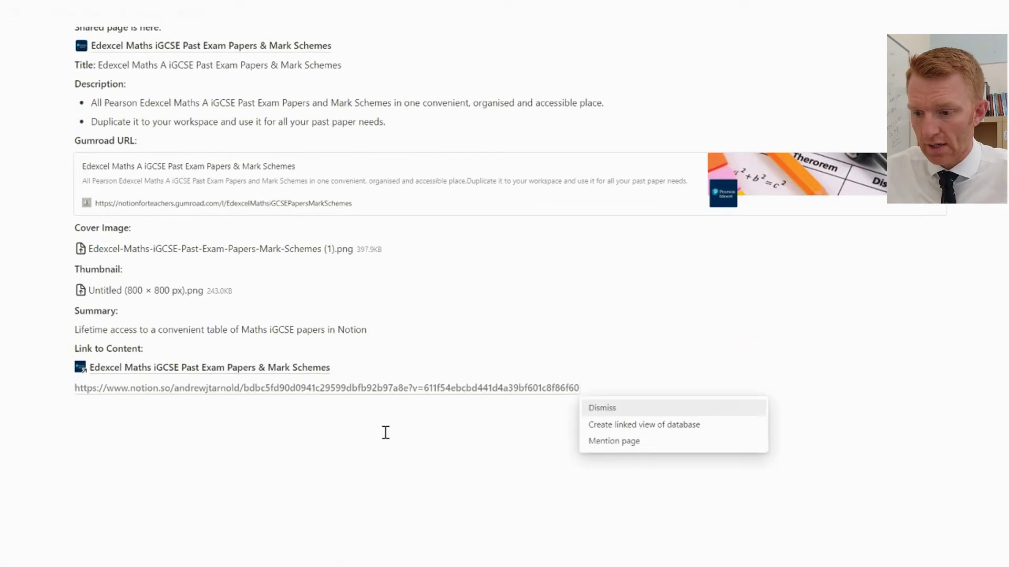
{"action": "left_click", "coordinate": [613, 424]}
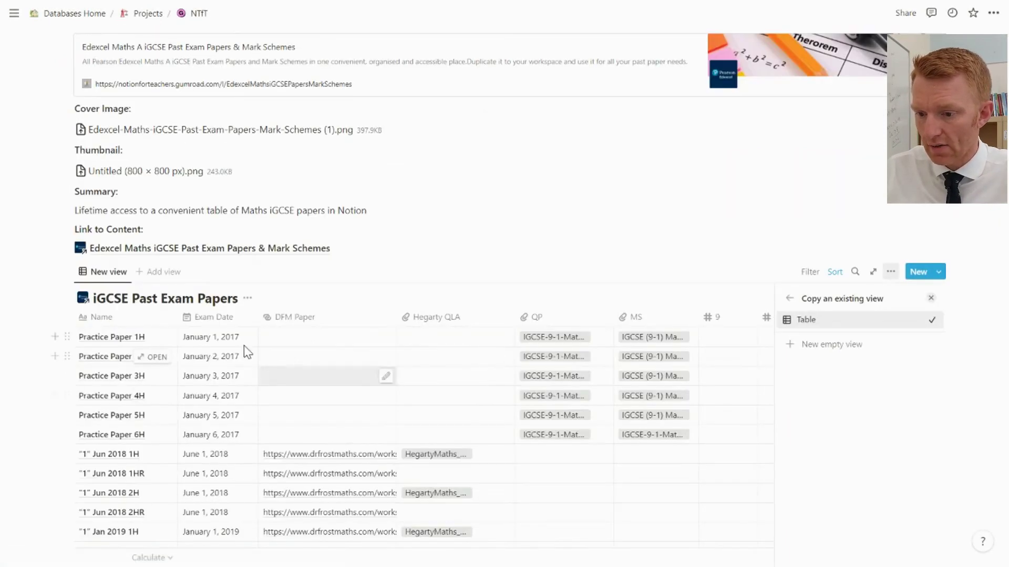
{"action": "left_click", "coordinate": [931, 315]}
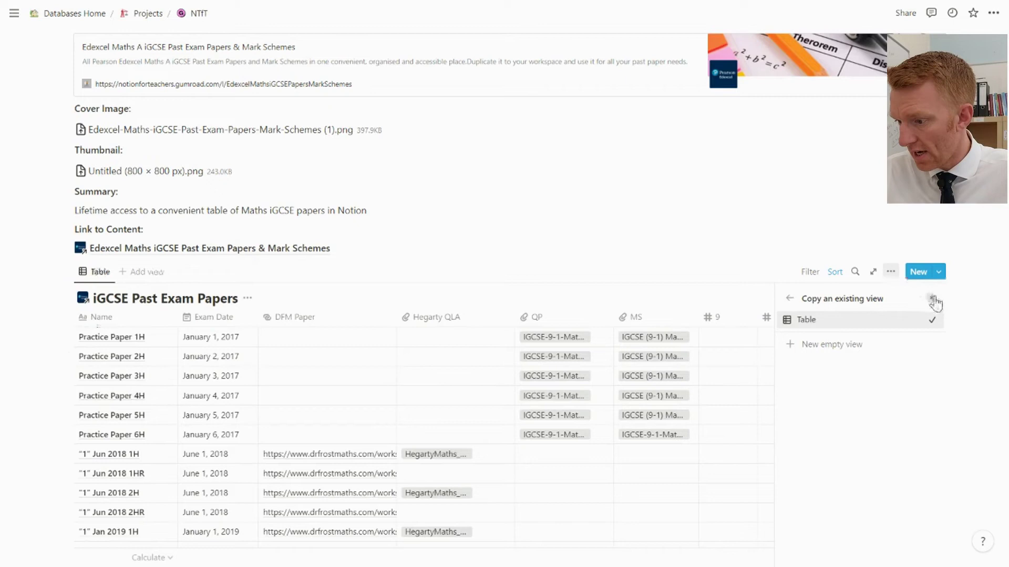
Show the Blank QP in ON and MS Printed properties in the linked iGCSE Past Exam Papers table.
{"action": "left_click", "coordinate": [890, 272]}
{"action": "left_click", "coordinate": [862, 388]}
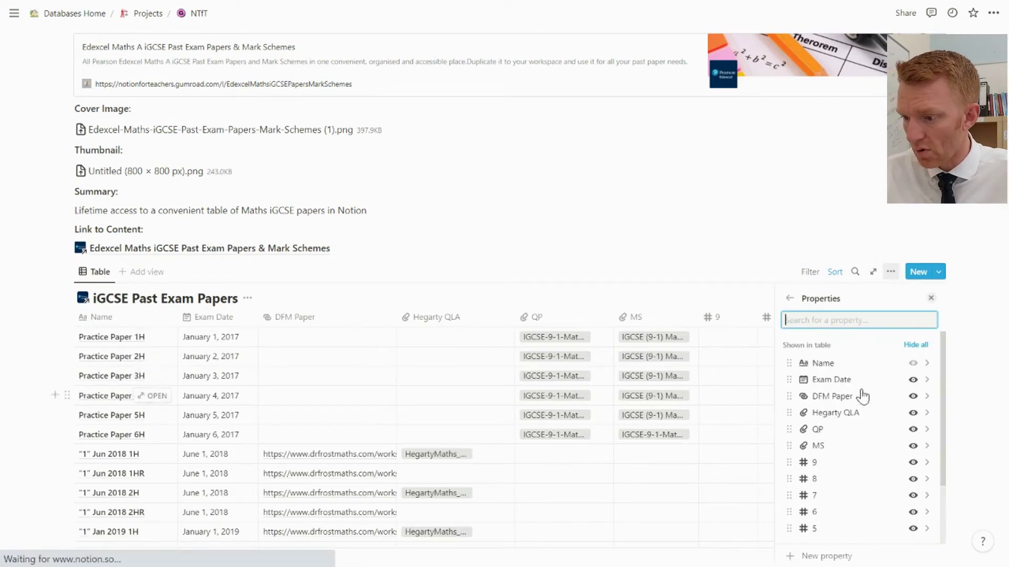
{"action": "scroll", "coordinate": [863, 443], "scroll_direction": "down", "scroll_amount": 3}
{"action": "left_click", "coordinate": [913, 492]}
{"action": "left_click", "coordinate": [912, 509]}
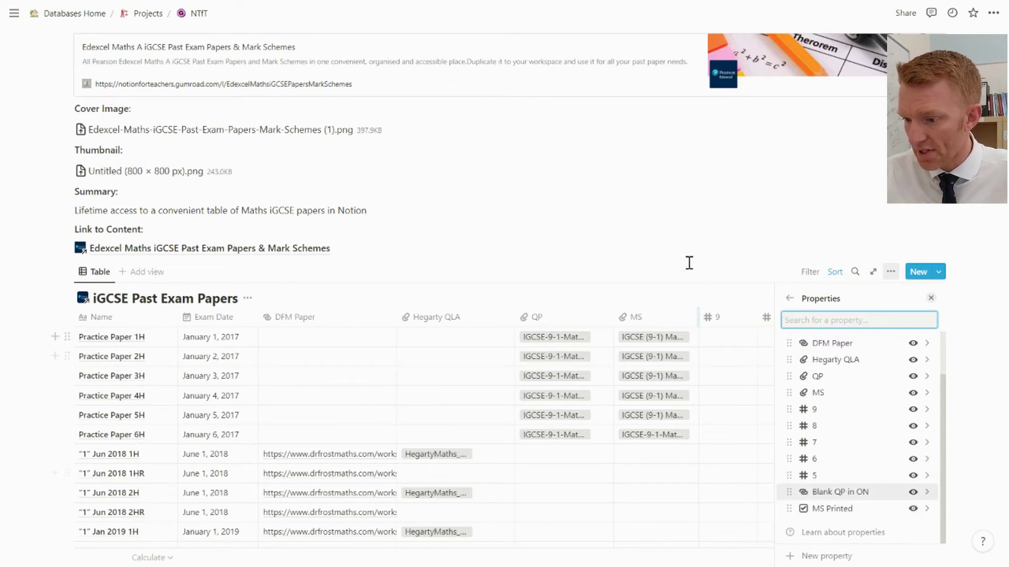
{"action": "left_click", "coordinate": [668, 234]}
Widen the Blank QP in ON column in the linked table, keeping the MS Printed column in view.
{"action": "scroll", "coordinate": [715, 406], "scroll_direction": "right", "scroll_amount": 5}
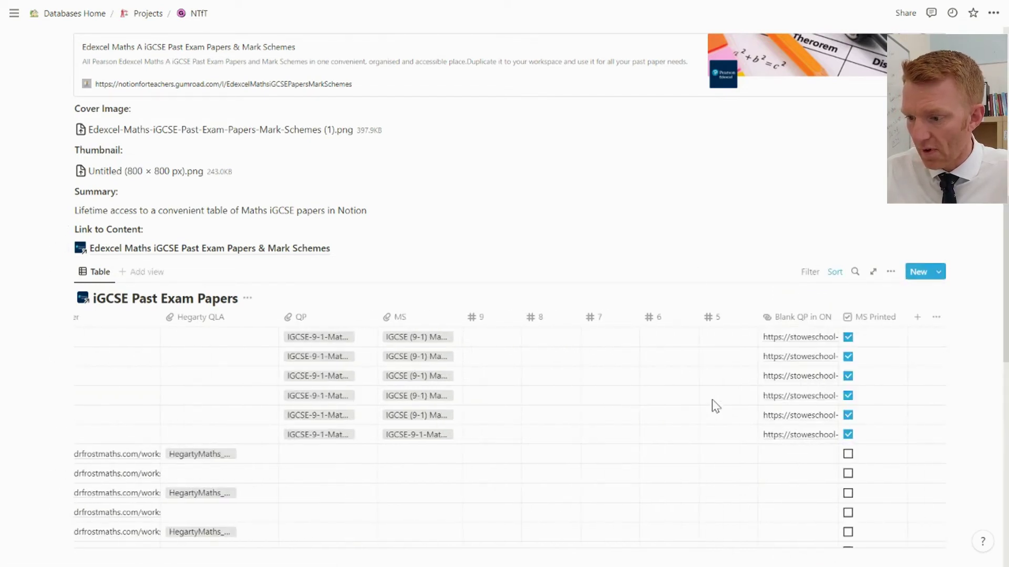
{"action": "left_click_drag", "start_coordinate": [840, 312], "coordinate": [940, 310]}
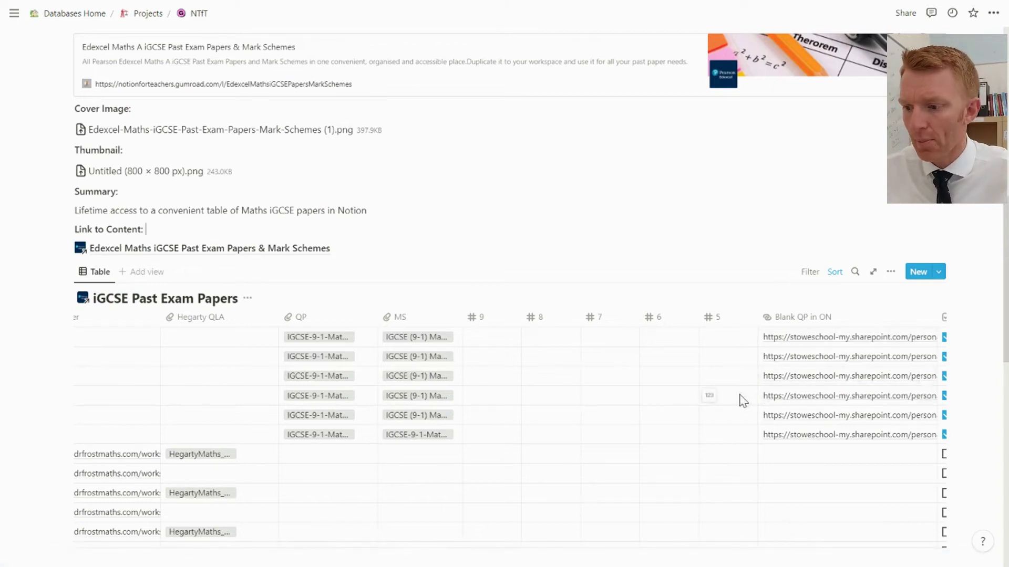
{"action": "scroll", "coordinate": [848, 389], "scroll_direction": "right", "scroll_amount": 2}
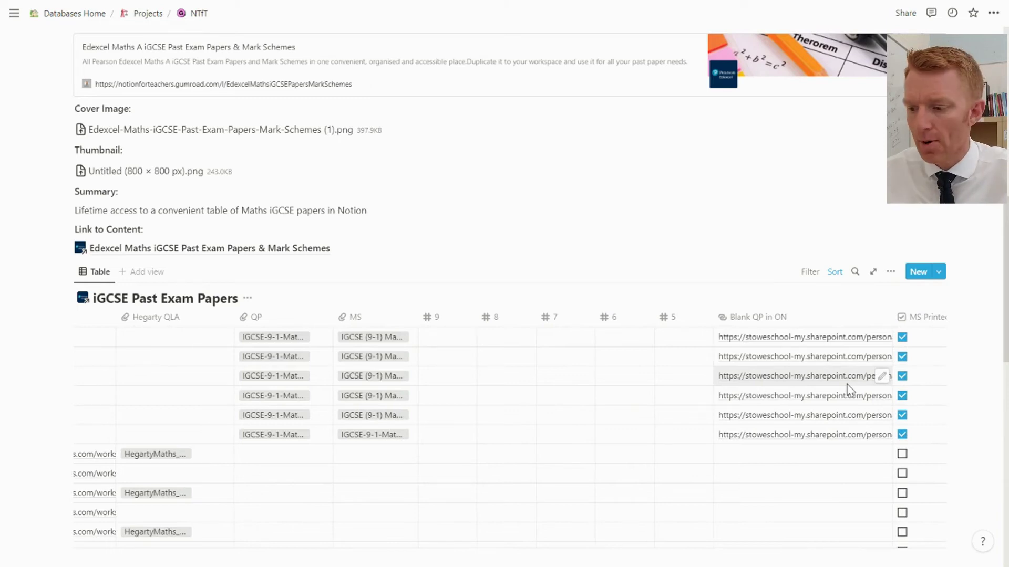
{"action": "scroll", "coordinate": [835, 378], "scroll_direction": "right", "scroll_amount": 2}
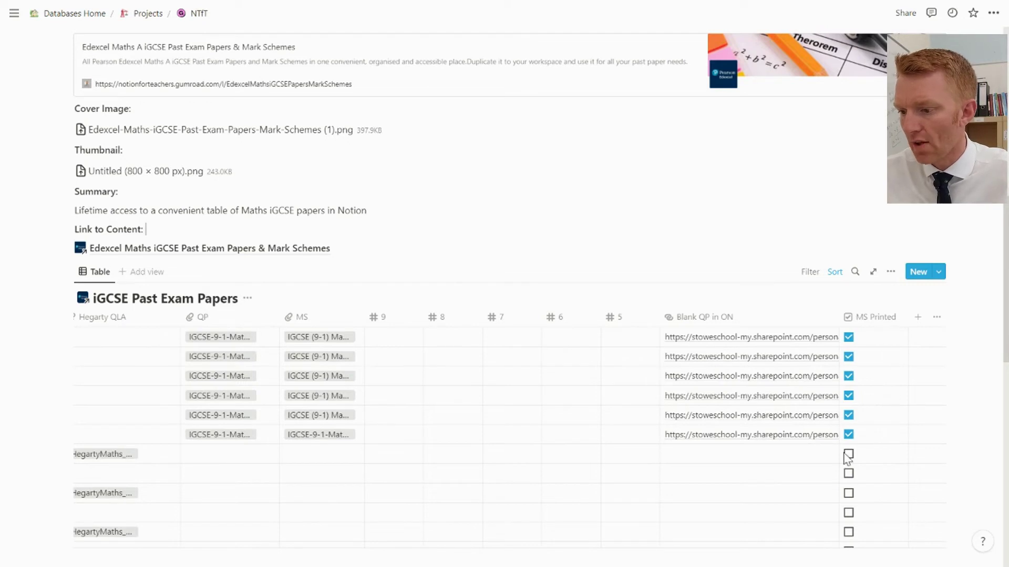
Look through the linked table's rows, checking the Blank QP in ON links and MS Printed checkboxes, and return to the selling notes.
{"action": "scroll", "coordinate": [870, 413], "scroll_direction": "down", "scroll_amount": 3}
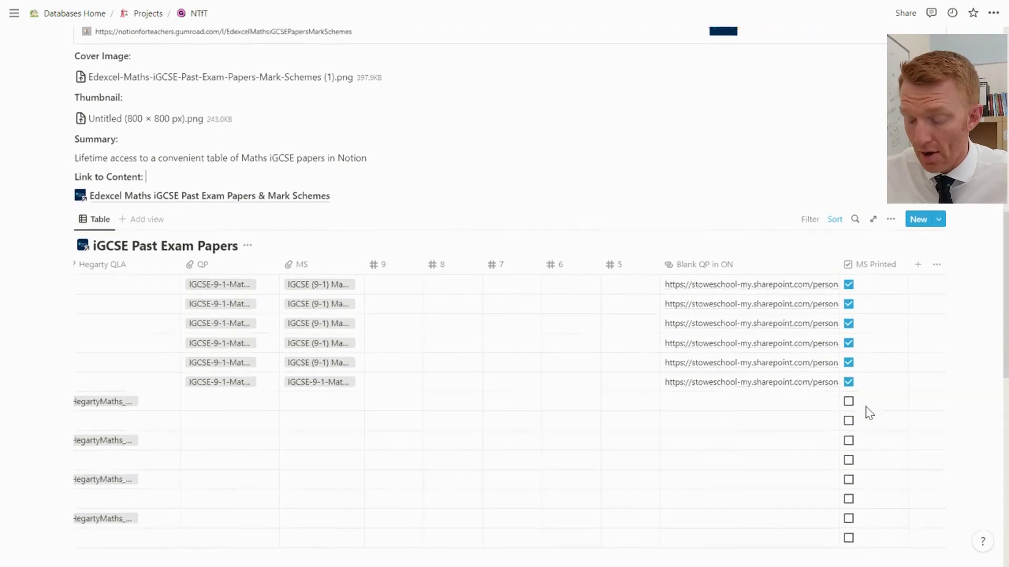
{"action": "scroll", "coordinate": [870, 413], "scroll_direction": "down", "scroll_amount": 5}
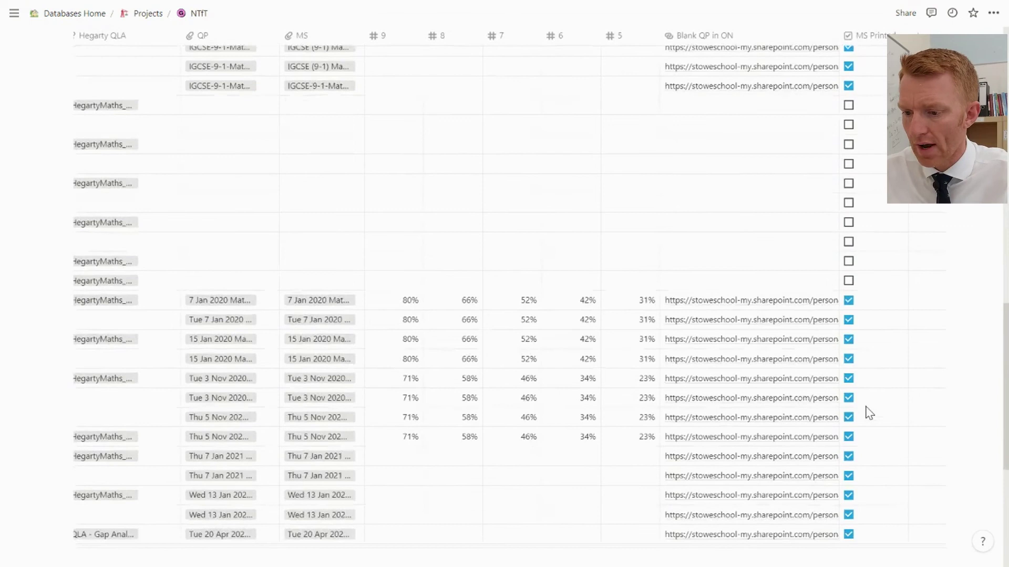
{"action": "scroll", "coordinate": [870, 413], "scroll_direction": "down", "scroll_amount": 5}
{"action": "scroll", "coordinate": [867, 414], "scroll_direction": "up", "scroll_amount": 2}
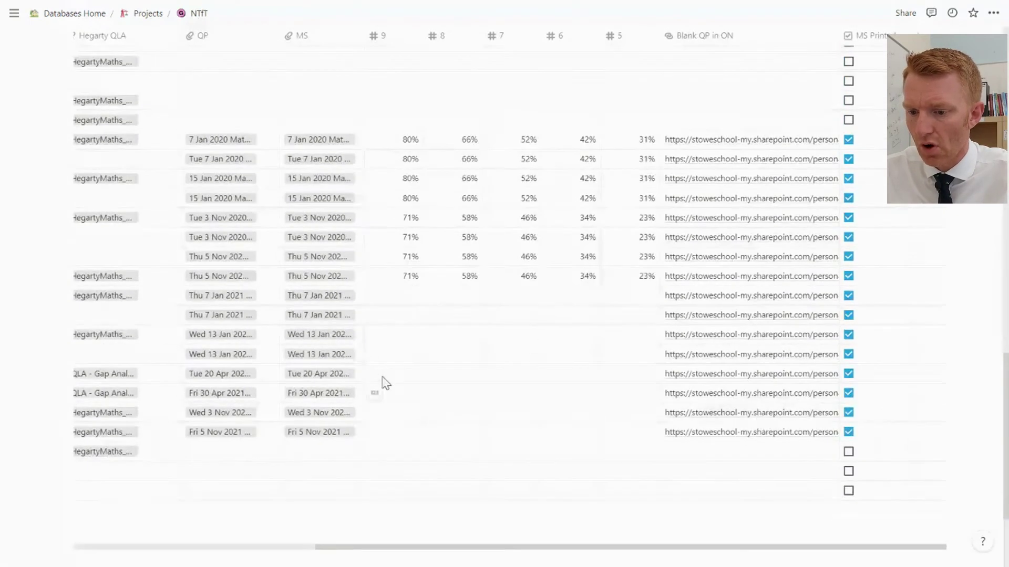
{"action": "scroll", "coordinate": [386, 383], "scroll_direction": "left", "scroll_amount": 5}
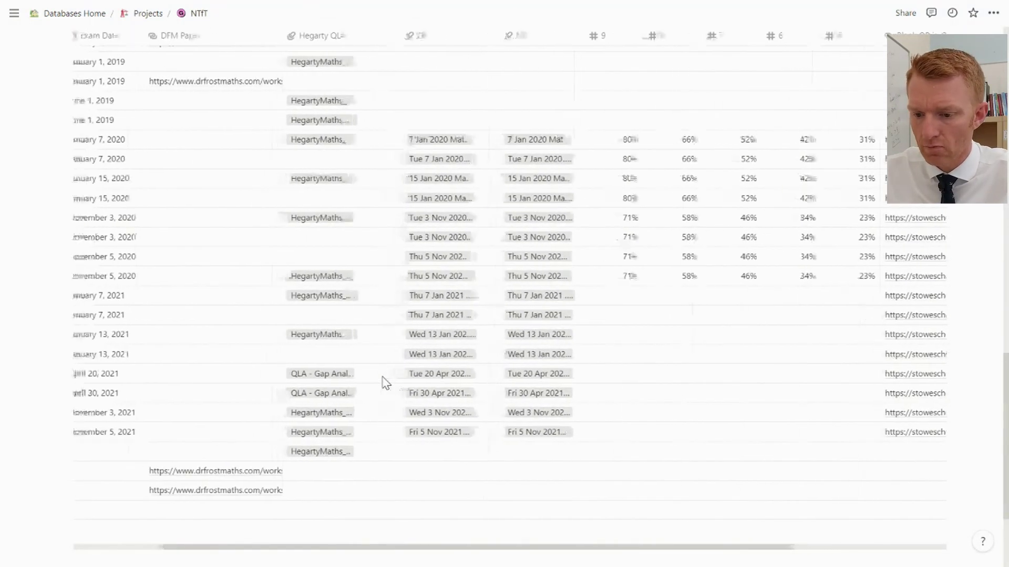
{"action": "scroll", "coordinate": [384, 383], "scroll_direction": "up", "scroll_amount": 10}
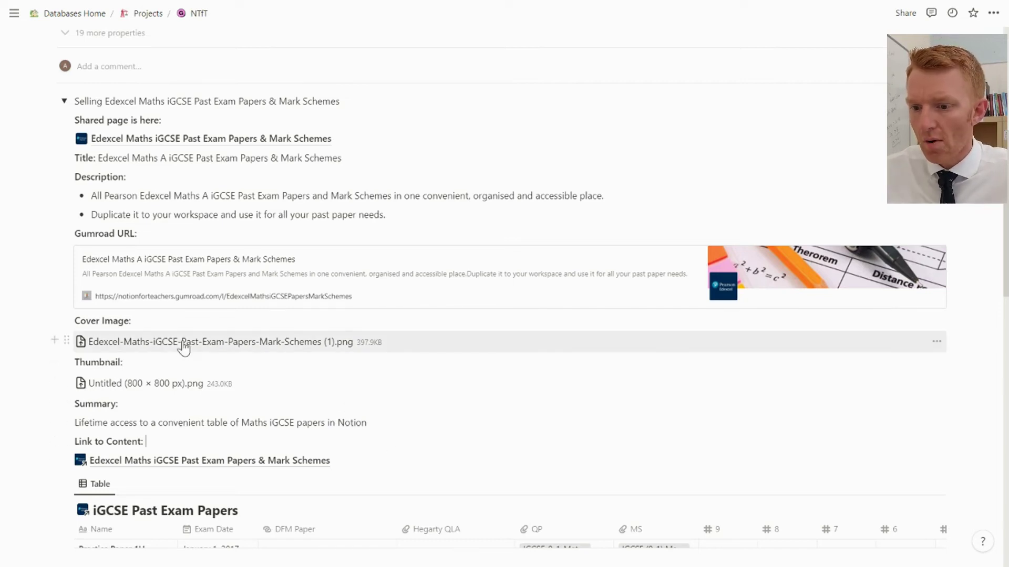
Open the shared Edexcel Maths iGCSE Past Exam Papers & Mark Schemes page and look over its notes and papers table.
{"action": "left_click", "coordinate": [184, 139]}
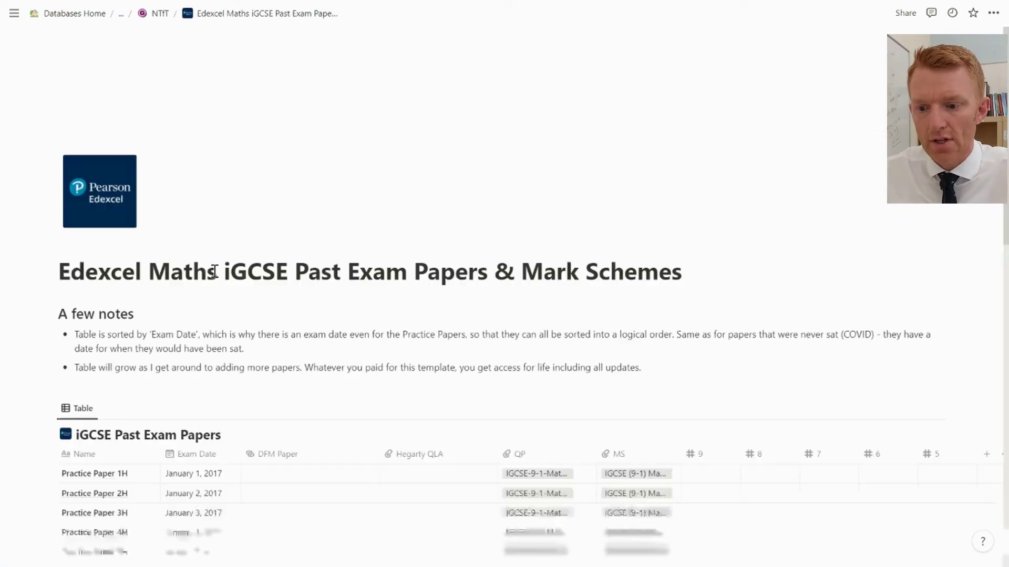
{"action": "scroll", "coordinate": [333, 437], "scroll_direction": "down", "scroll_amount": 4}
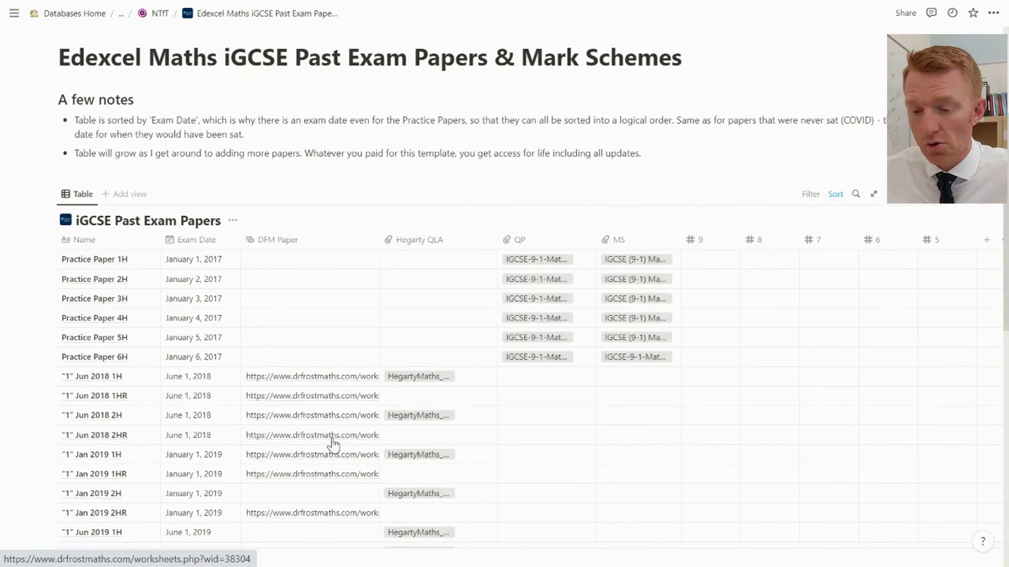
{"action": "scroll", "coordinate": [332, 441], "scroll_direction": "down", "scroll_amount": 10}
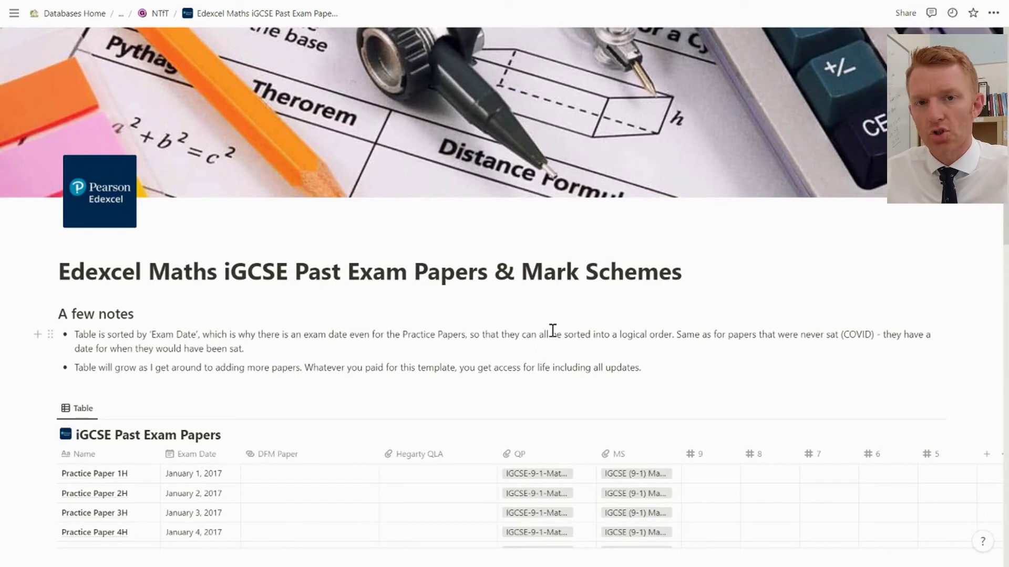
{"action": "scroll", "coordinate": [552, 330], "scroll_direction": "down", "scroll_amount": 4}
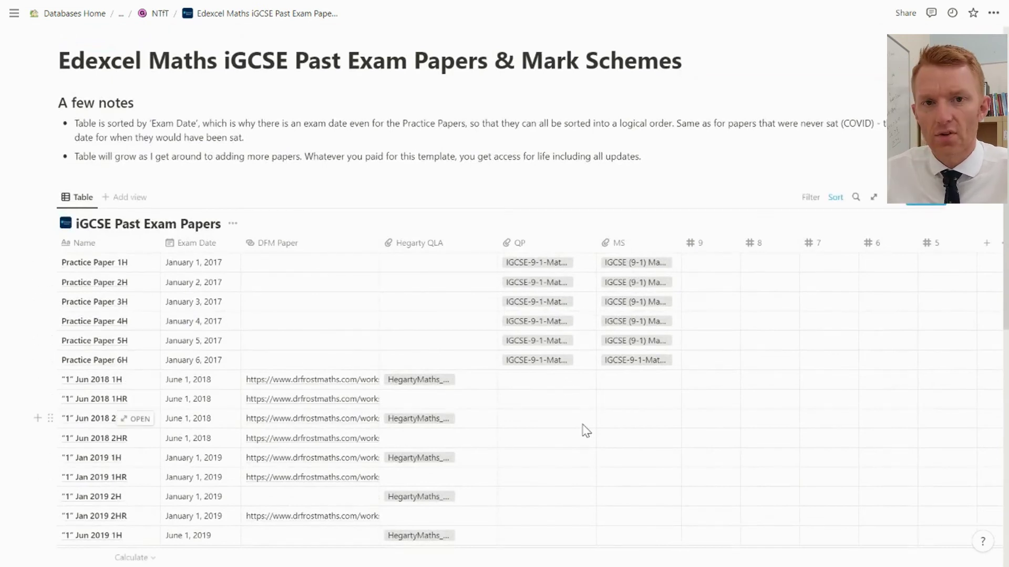
Examine the full iGCSE Past Exam Papers table down to the SAM papers, including its QP, MS and grade columns, and return to the page heading.
{"action": "scroll", "coordinate": [586, 431], "scroll_direction": "down", "scroll_amount": 10}
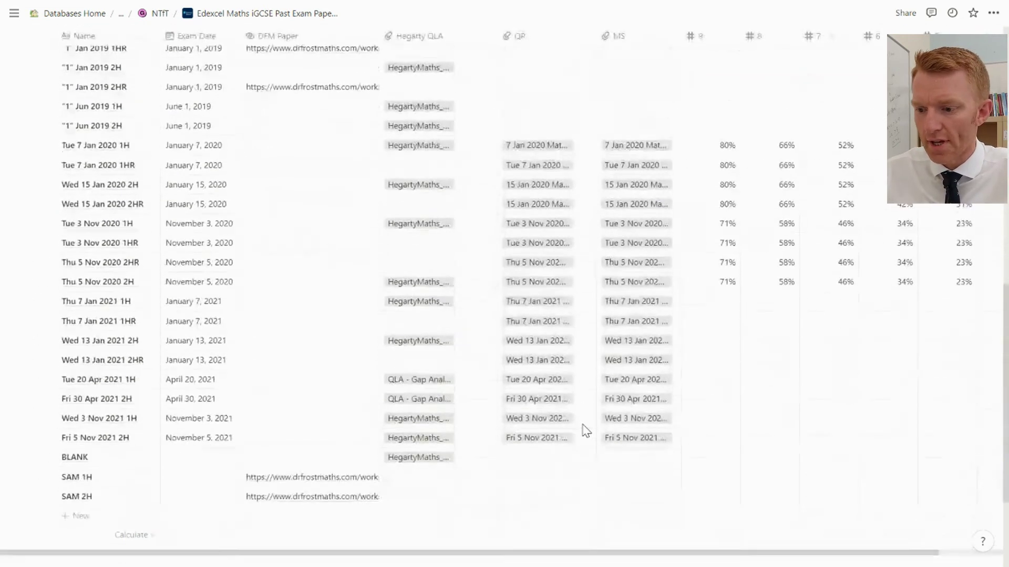
{"action": "scroll", "coordinate": [586, 431], "scroll_direction": "down", "scroll_amount": 1}
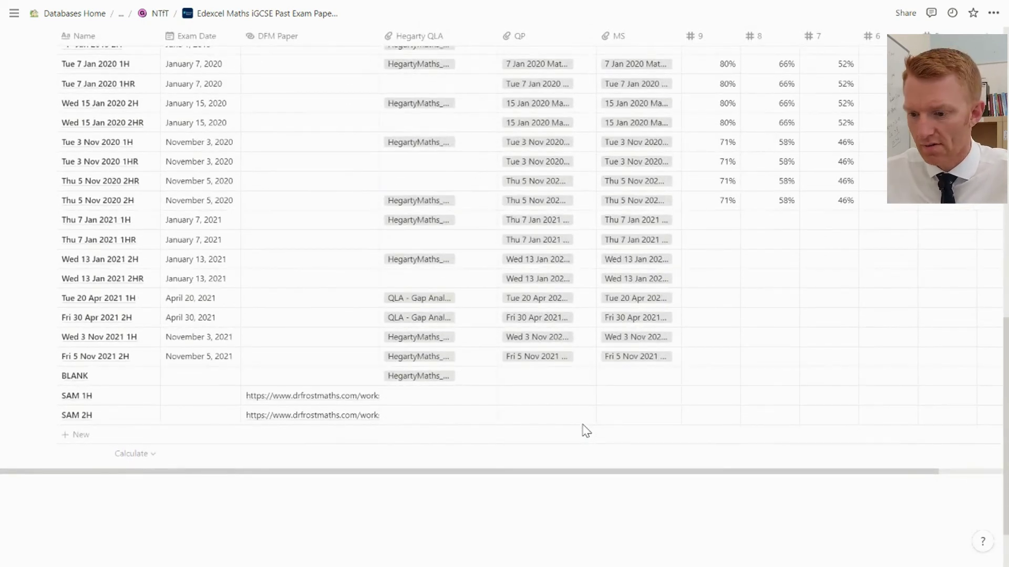
{"action": "scroll", "coordinate": [585, 431], "scroll_direction": "down", "scroll_amount": 3}
{"action": "scroll", "coordinate": [586, 431], "scroll_direction": "up", "scroll_amount": 5}
{"action": "scroll", "coordinate": [585, 431], "scroll_direction": "right", "scroll_amount": 2}
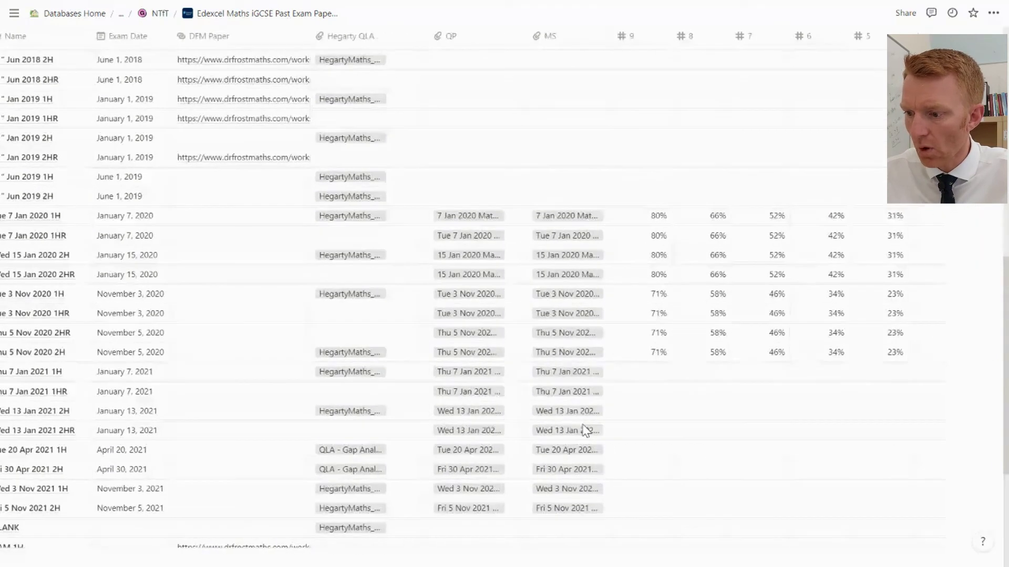
{"action": "scroll", "coordinate": [586, 430], "scroll_direction": "left", "scroll_amount": 2}
{"action": "scroll", "coordinate": [586, 431], "scroll_direction": "up", "scroll_amount": 10}
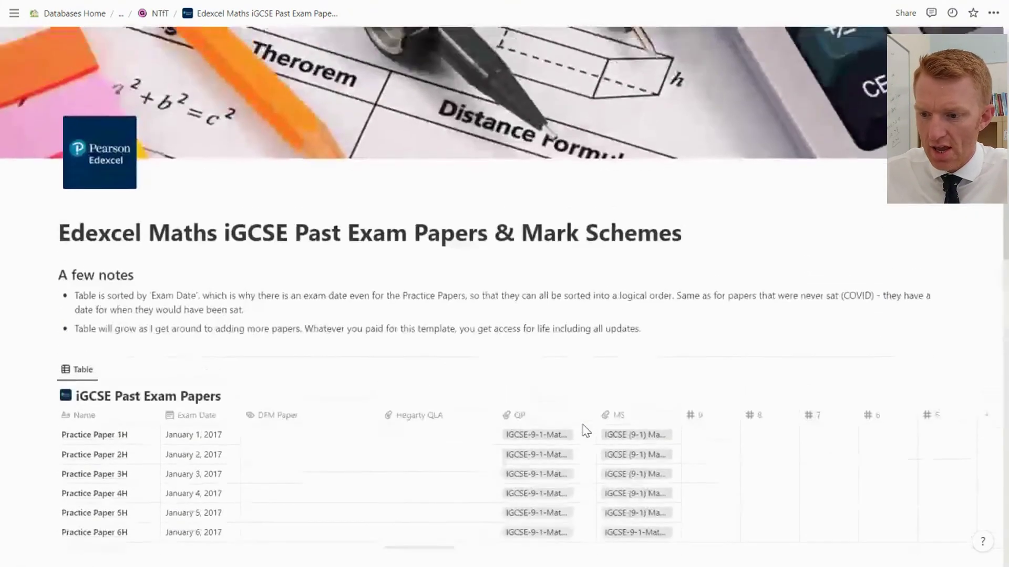
{"action": "scroll", "coordinate": [586, 431], "scroll_direction": "down", "scroll_amount": 7}
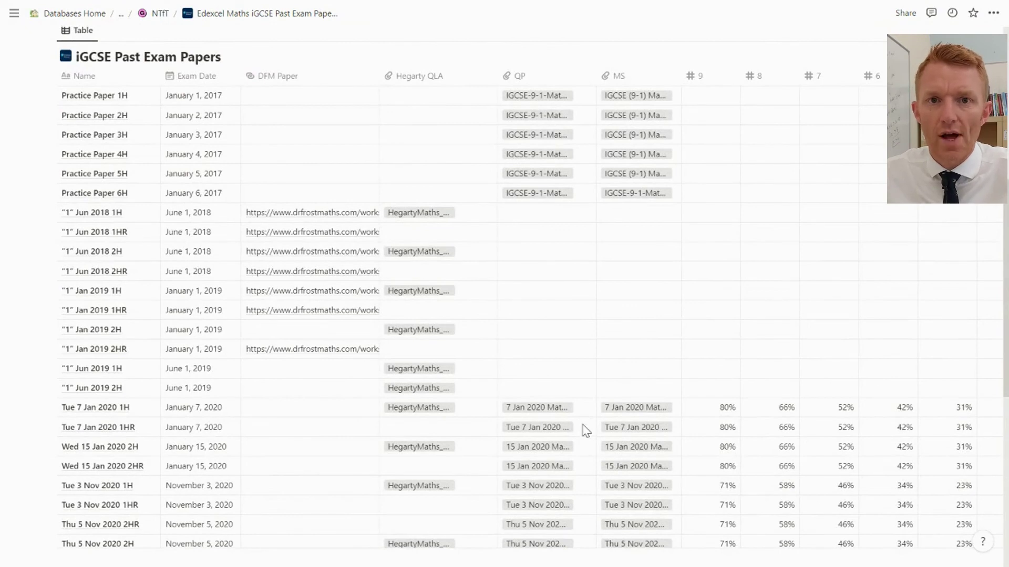
{"action": "scroll", "coordinate": [585, 431], "scroll_direction": "up", "scroll_amount": 7}
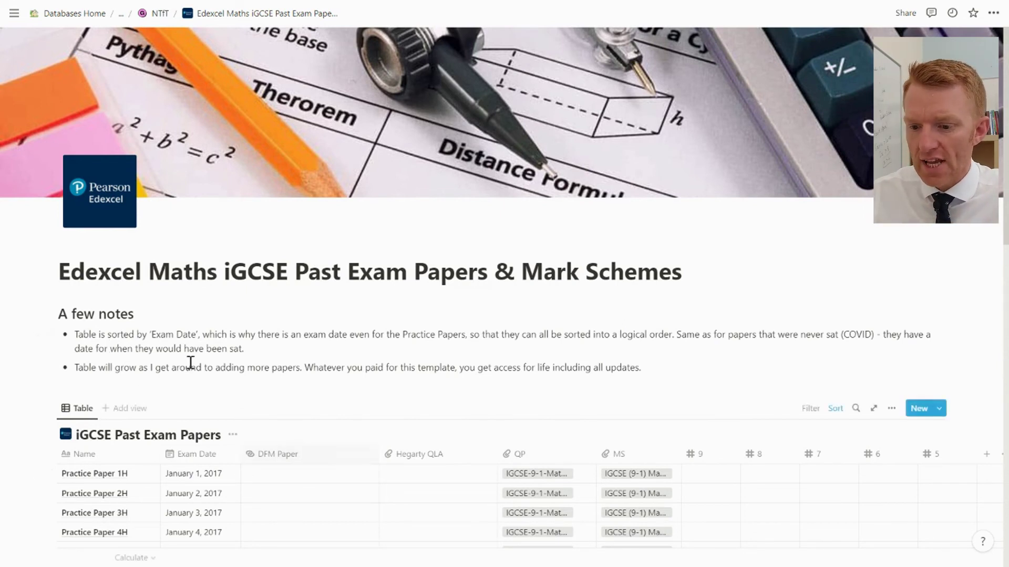
Bring up the available block actions for the whole iGCSE Past Exam Papers database.
{"action": "scroll", "coordinate": [206, 309], "scroll_direction": "down", "scroll_amount": 2}
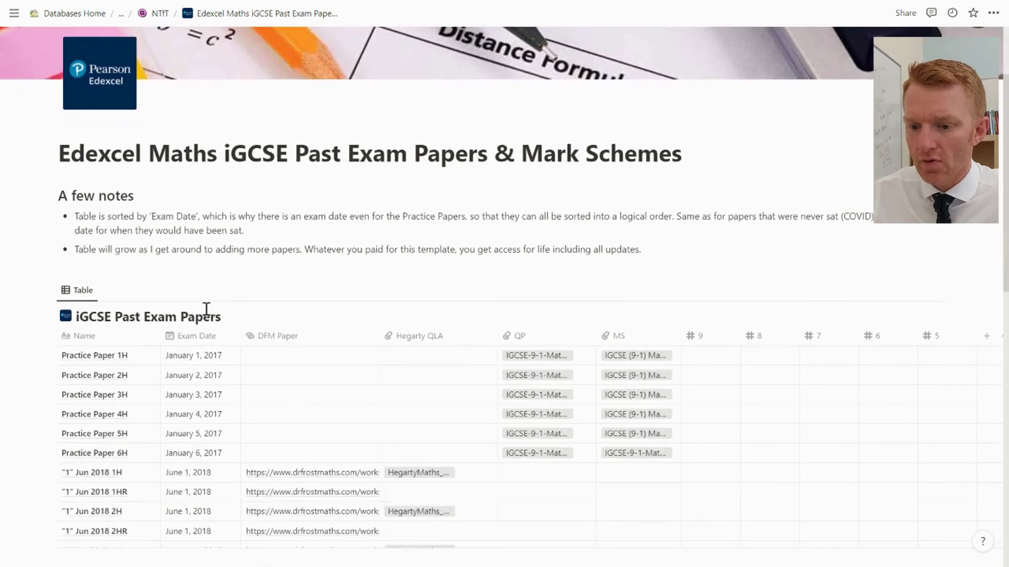
{"action": "left_click", "coordinate": [51, 291]}
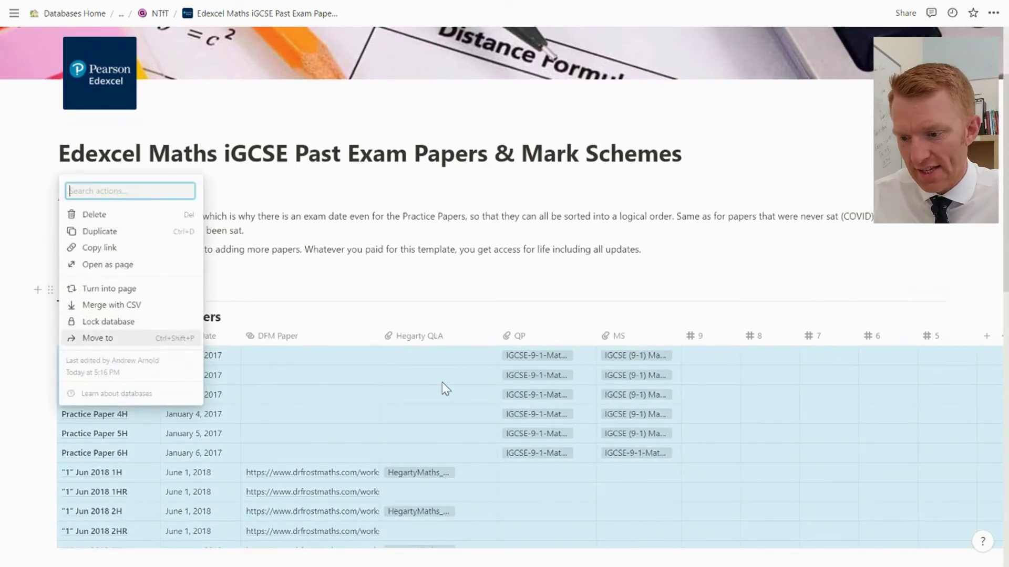